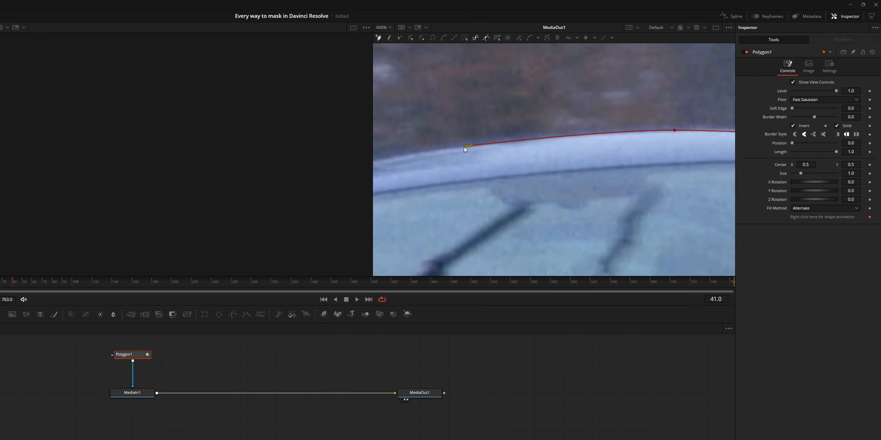
- Add a curved polygon mask point along the upper edge of the car's roof
drag(463, 147, 423, 151)
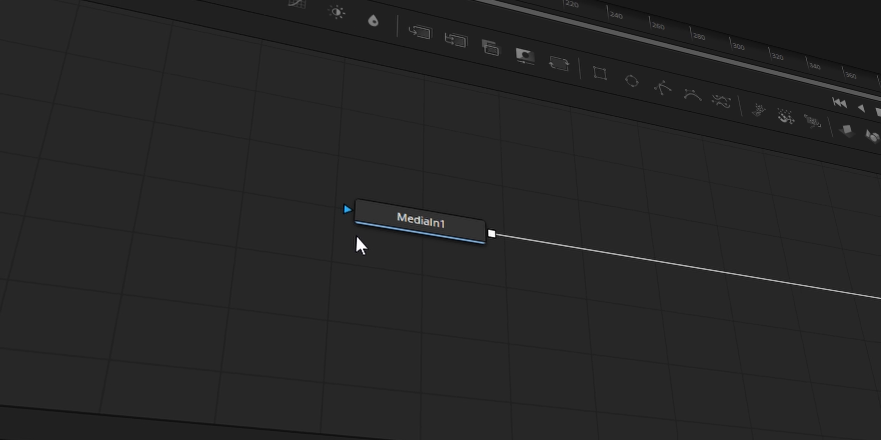
- Add a Polygon mask node above MediaIn1
drag(662, 88, 445, 168)
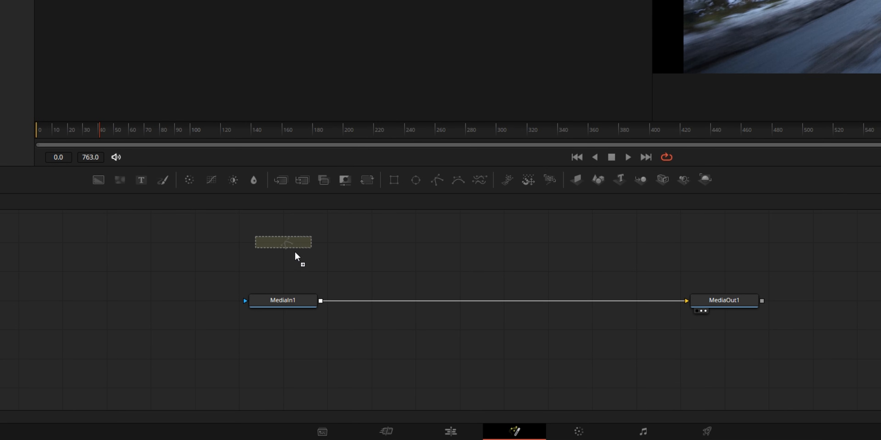
drag(296, 257, 295, 256)
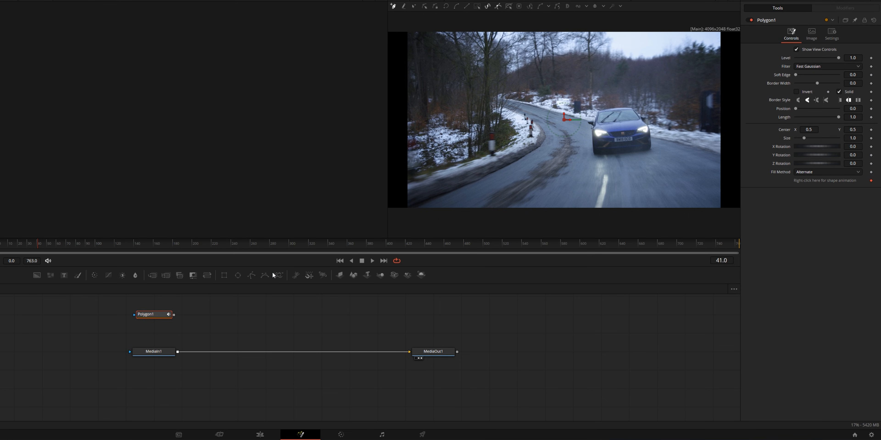
click(284, 314)
key(shift+space)
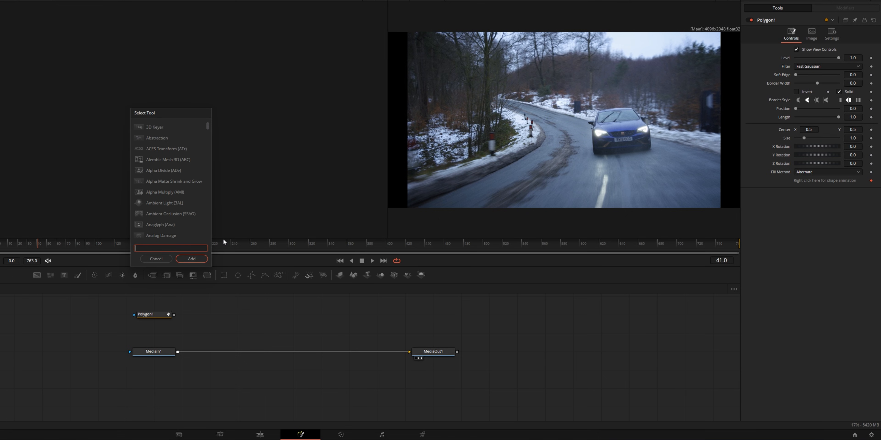
key(Escape)
- Connect Polygon1 to MediaIn1 as its mask and turn on Invert for the mask
click(164, 316)
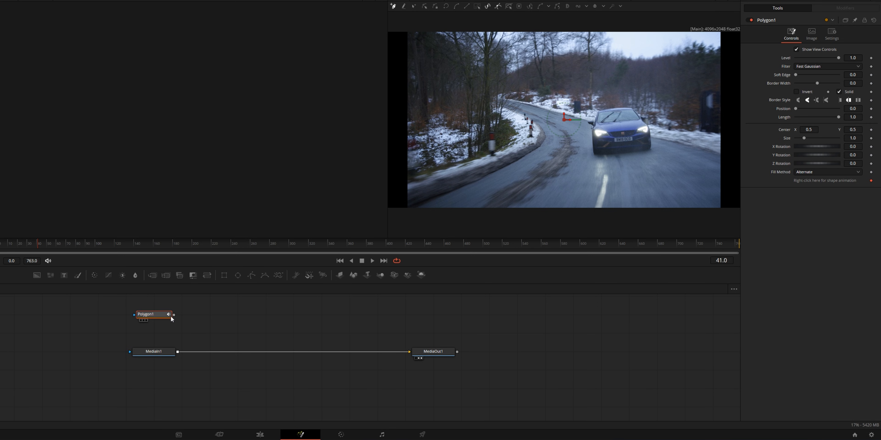
drag(171, 317, 152, 352)
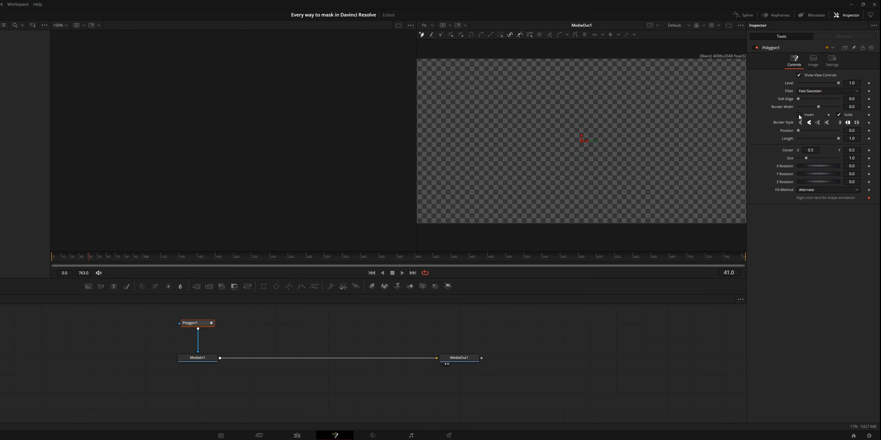
click(799, 115)
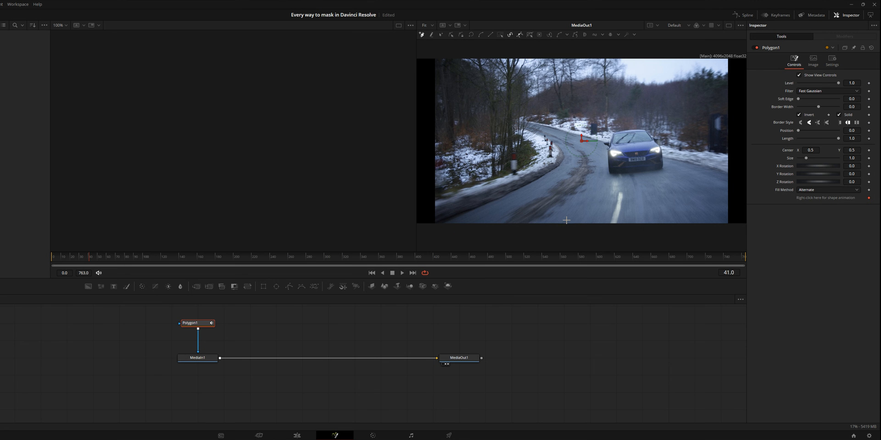
- Trace the polygon mask down the car's side from beside the headlight to the bottom of the front wheel
scroll(577, 178, up, 1)
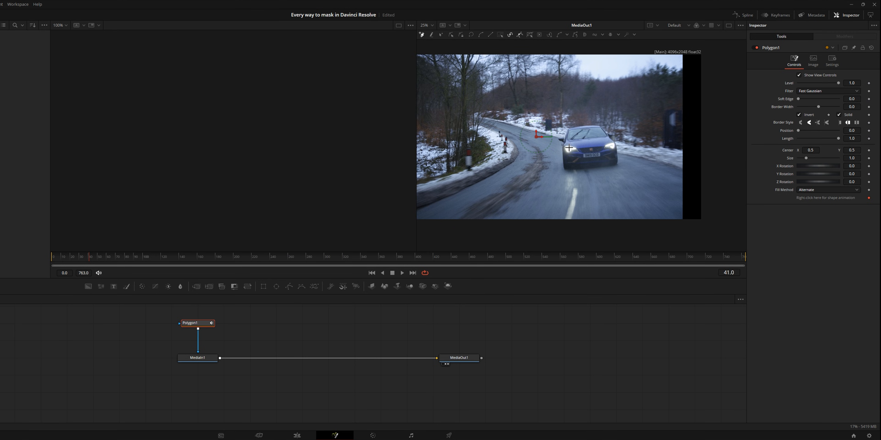
scroll(538, 120, up, 4)
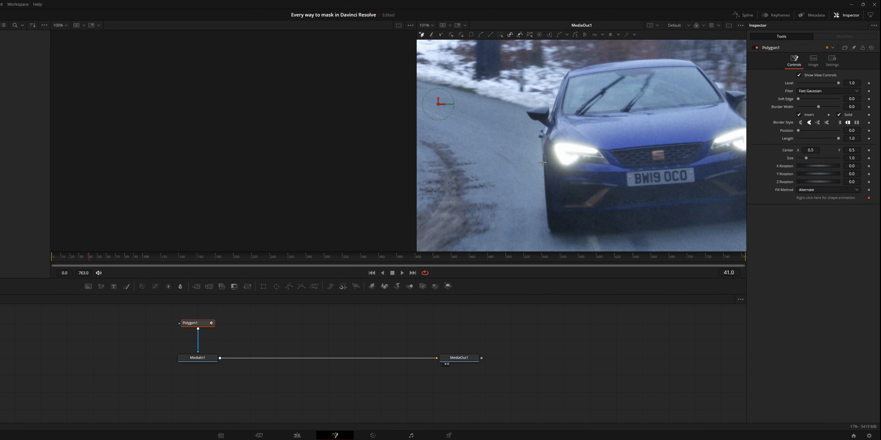
scroll(542, 162, up, 6)
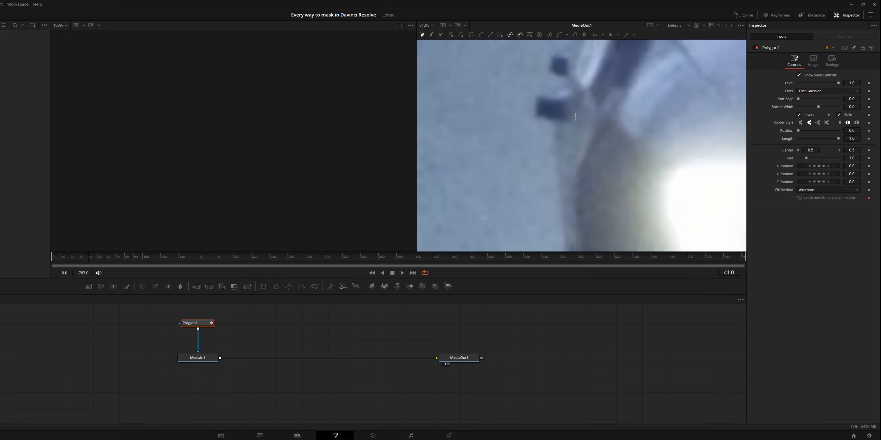
scroll(576, 118, down, 1)
click(555, 172)
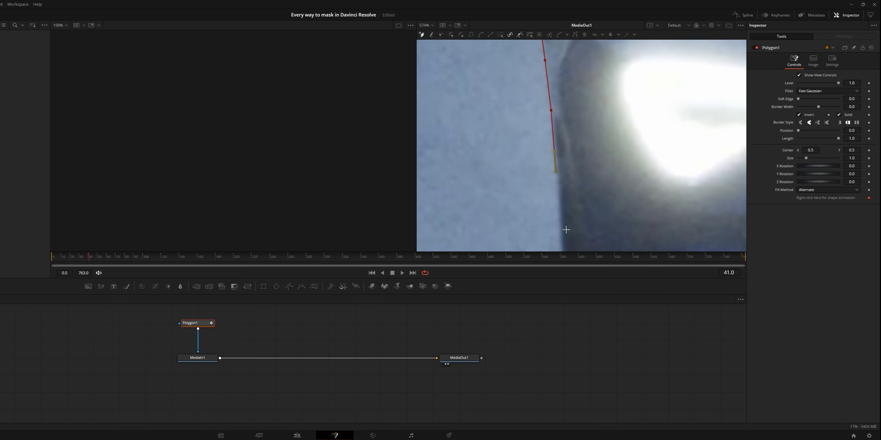
drag(566, 230, 571, 152)
click(568, 174)
drag(581, 210, 581, 130)
click(570, 175)
click(570, 169)
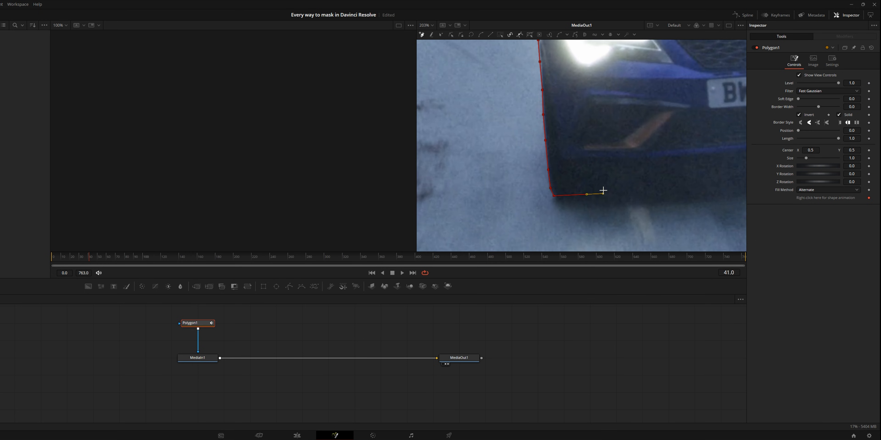
- Continue the mask outline along the underside of the front bumper toward the opposite wheel
click(603, 166)
click(628, 163)
click(651, 161)
drag(729, 157, 451, 180)
click(618, 161)
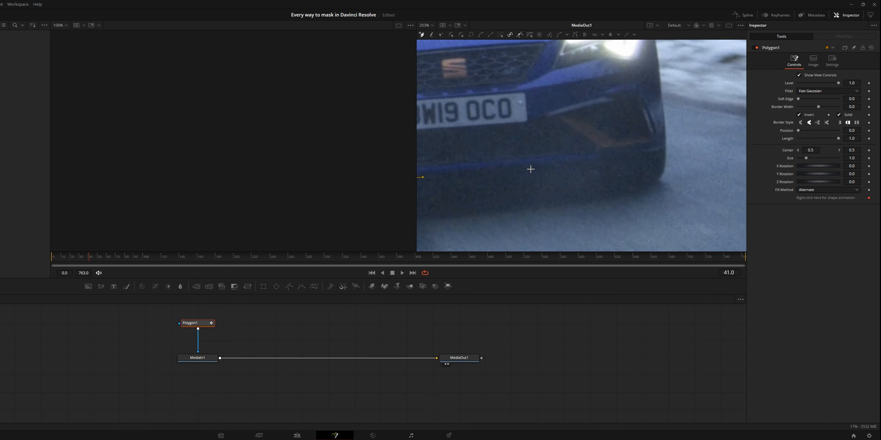
click(567, 164)
click(586, 162)
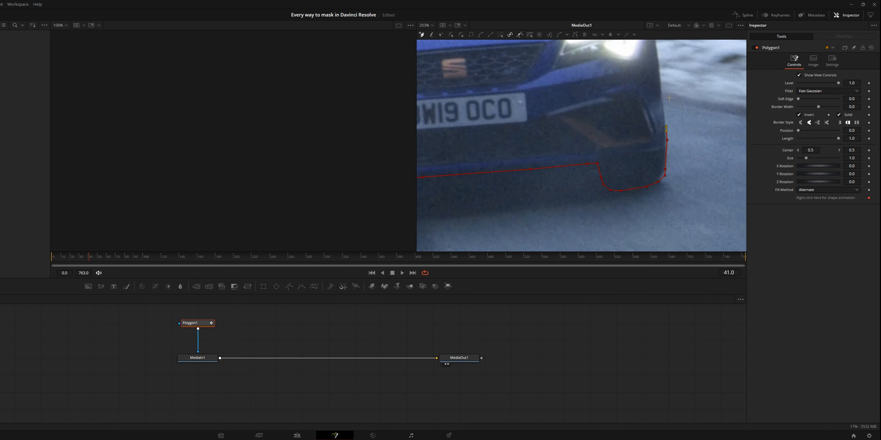
- Trace the mask outline up the car's opposite side, past the headlight toward the side mirror and windscreen pillar
drag(660, 88, 663, 143)
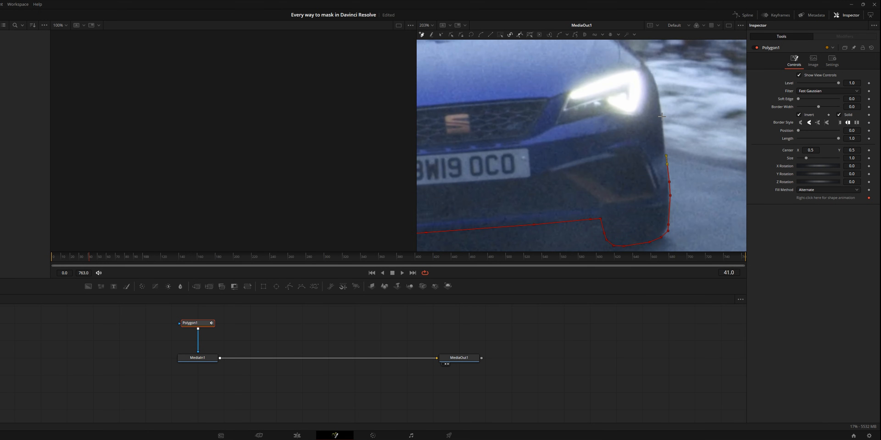
click(661, 117)
click(658, 97)
drag(649, 68, 662, 113)
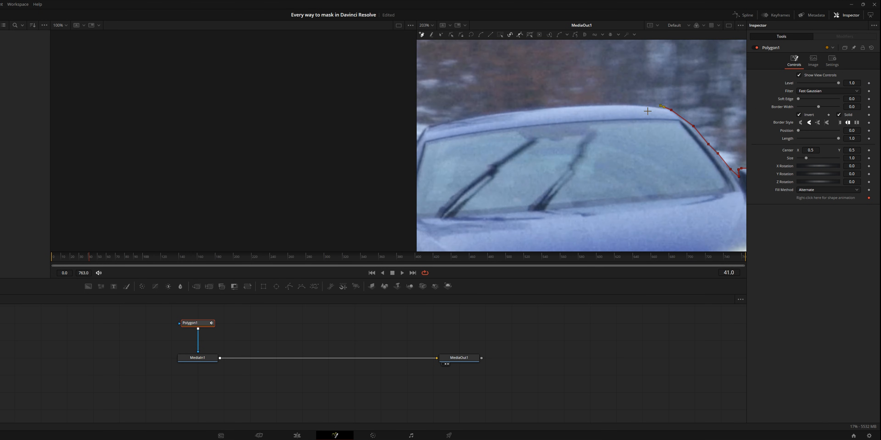
- Curve the mask outline along the car's roof and close the shape at its starting point below the side mirror
drag(647, 111, 621, 141)
scroll(557, 119, up, 3)
click(533, 130)
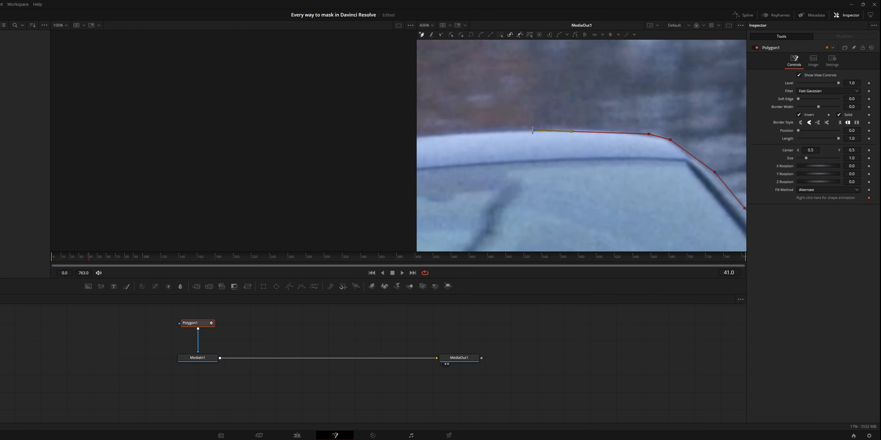
drag(532, 130, 685, 115)
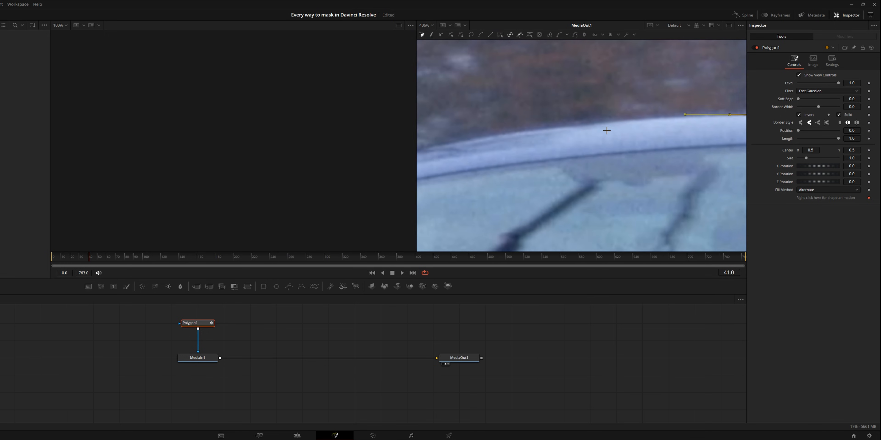
drag(607, 130, 568, 135)
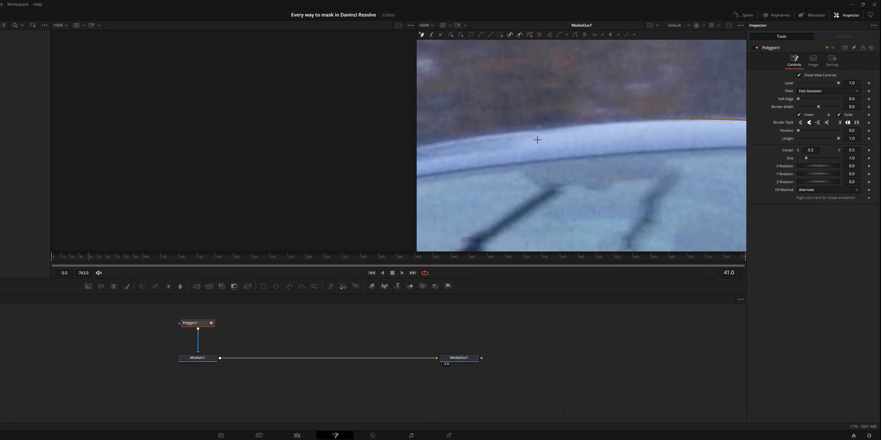
click(502, 133)
drag(503, 134, 463, 138)
drag(504, 135, 626, 112)
click(487, 135)
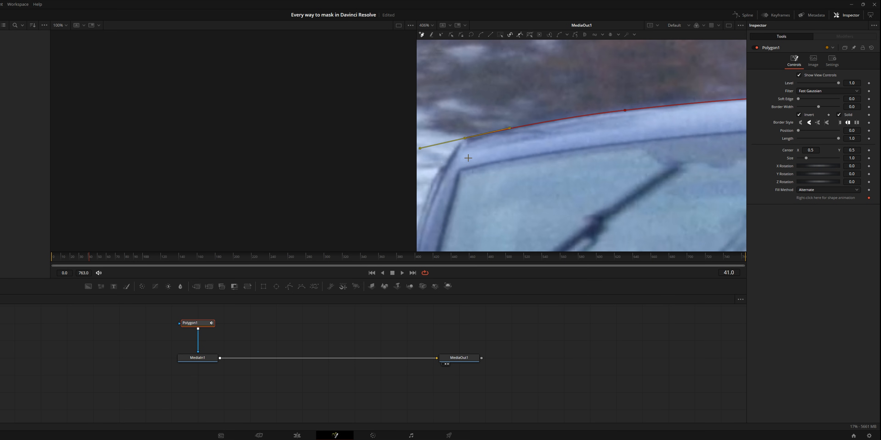
drag(449, 144, 526, 171)
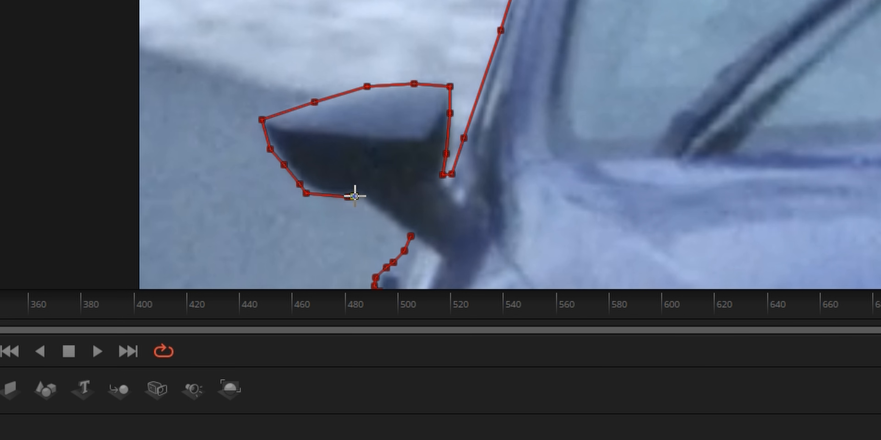
click(411, 236)
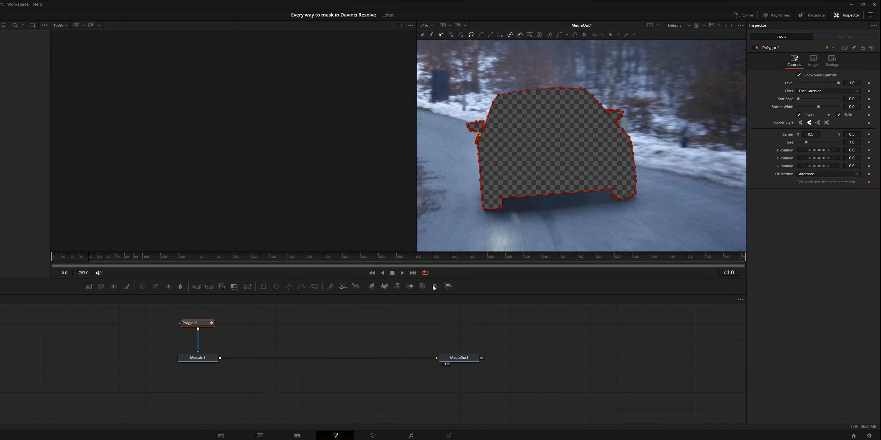
- Turn off Invert on the polygon mask to isolate the car, and view the result on the Edit page
click(798, 115)
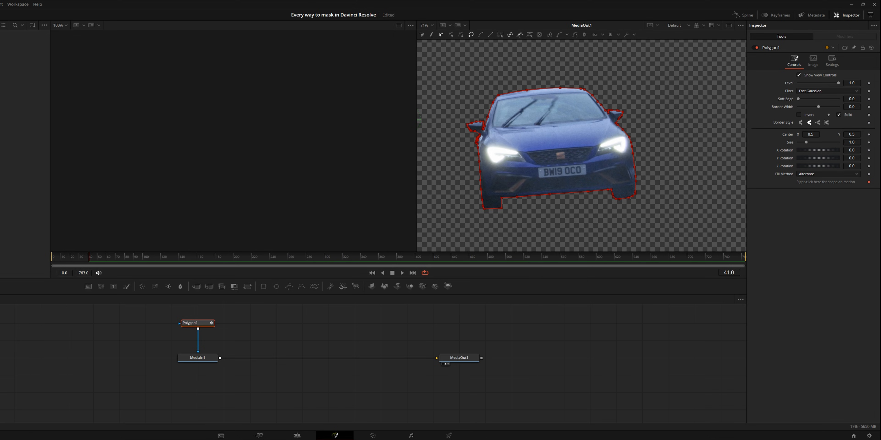
click(296, 435)
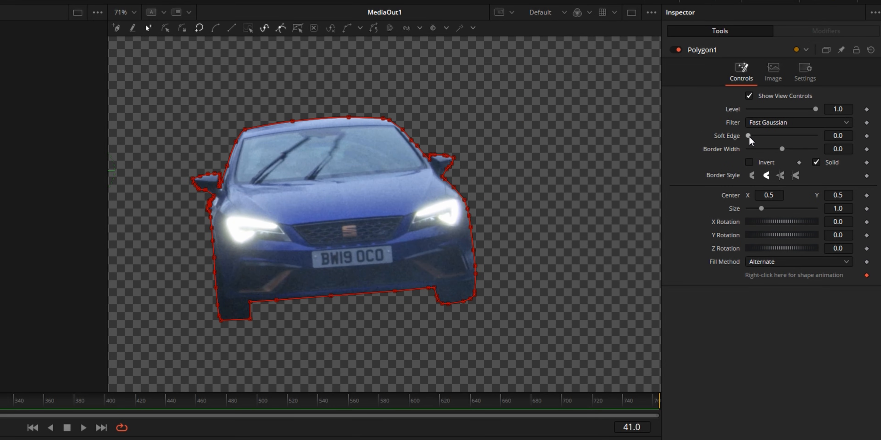
- Set the polygon mask's Soft Edge to 0.0009, judging the feathering around the side mirror
scroll(591, 108, up, 5)
drag(612, 204, 371, 176)
scroll(418, 215, up, 3)
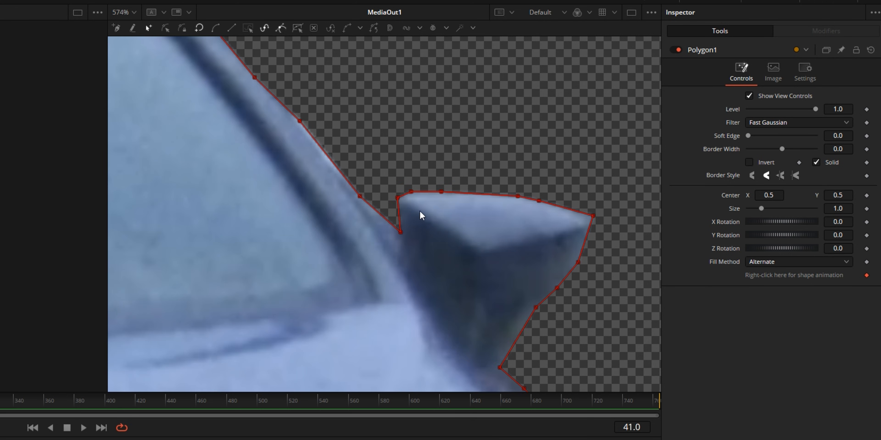
drag(458, 204, 319, 189)
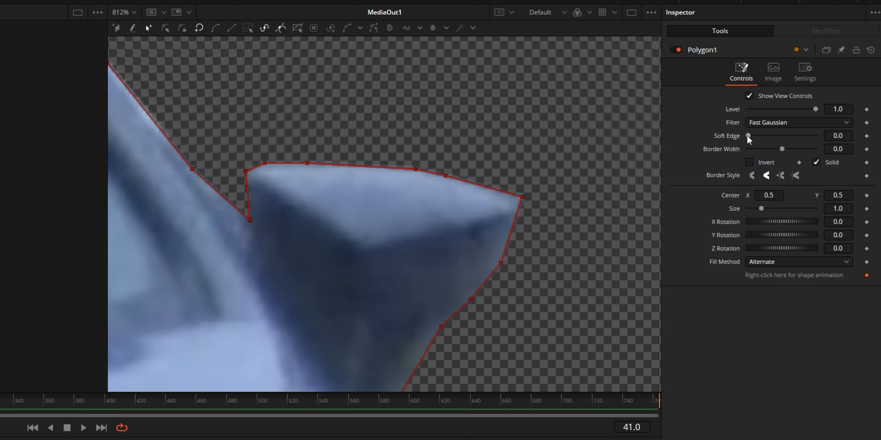
drag(747, 135, 748, 134)
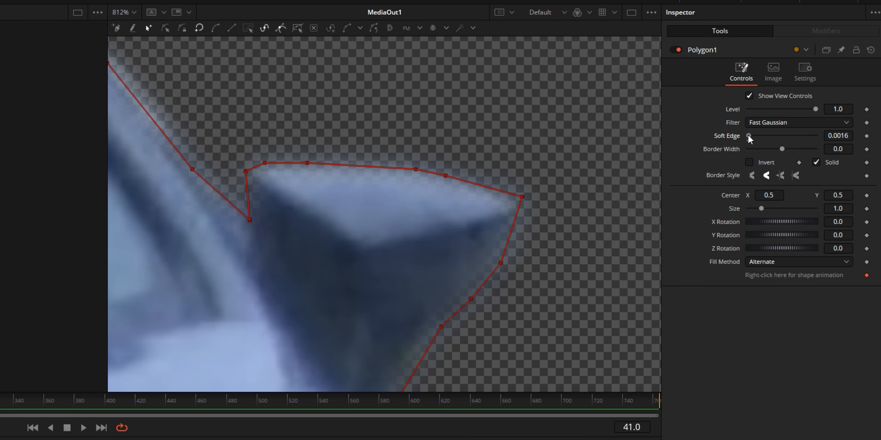
drag(837, 136, 837, 140)
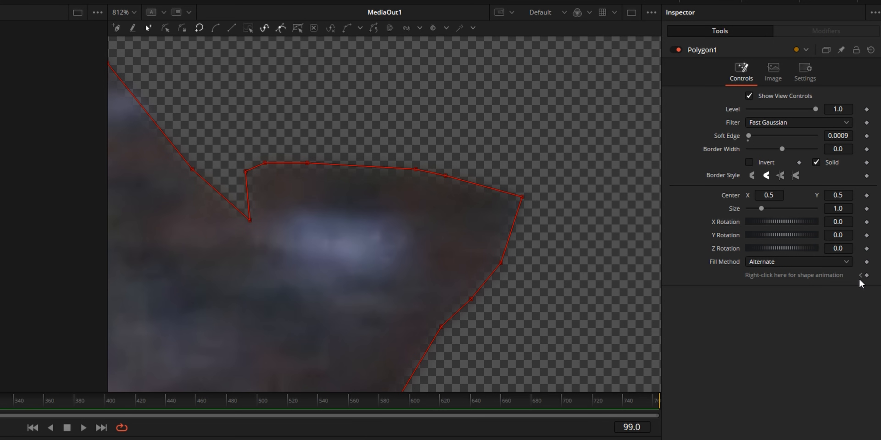
- Return to the mask's shape keyframe at frame 41 and select all of its points
click(865, 275)
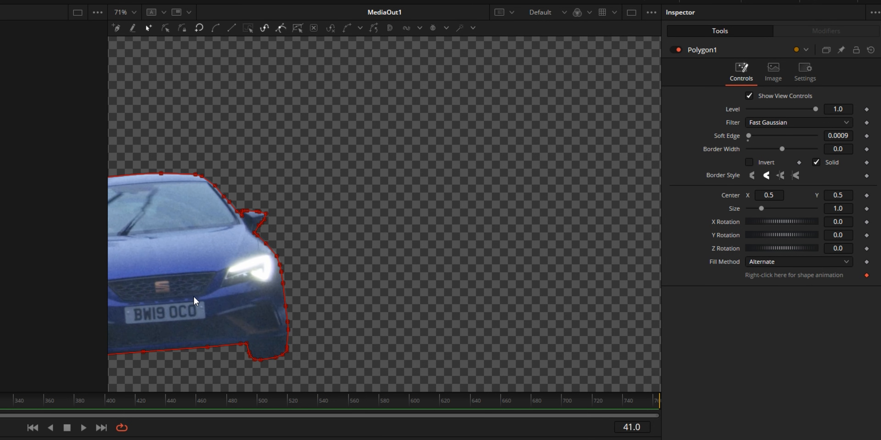
drag(193, 300, 448, 287)
drag(184, 109, 627, 358)
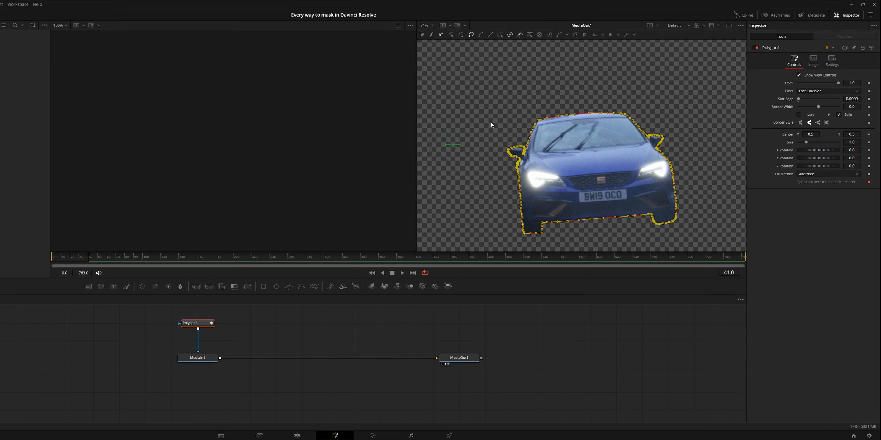
- Go to frame 180 and move the whole mask over the car to keyframe its new position
drag(97, 259, 215, 260)
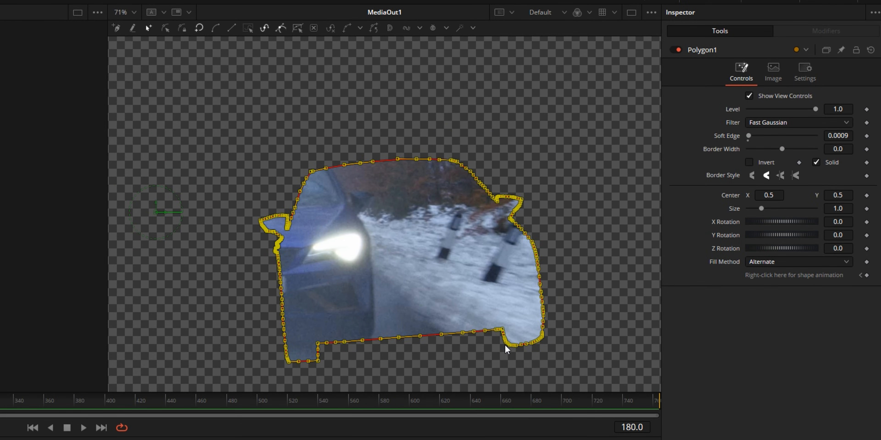
drag(464, 336, 321, 321)
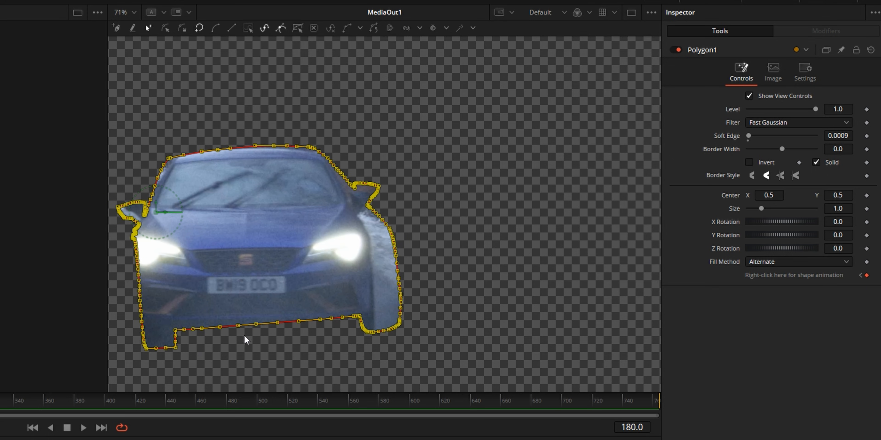
- Play back the clip on the Edit page to check how the animated mask follows the car
drag(0, 401, 0, 401)
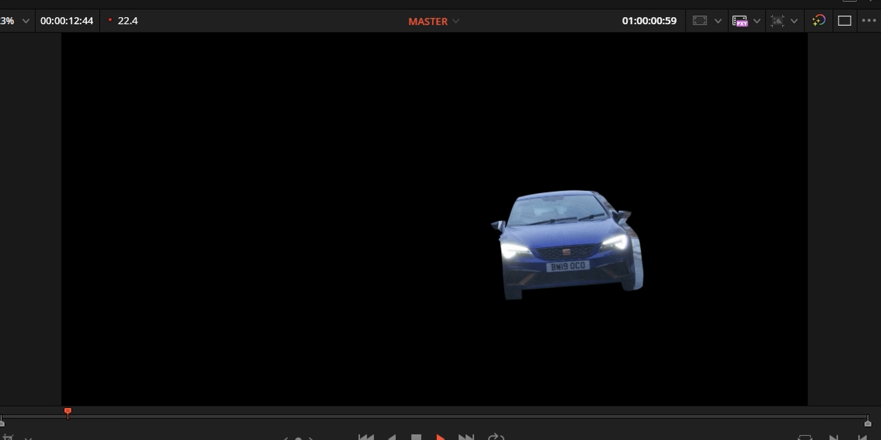
key(space)
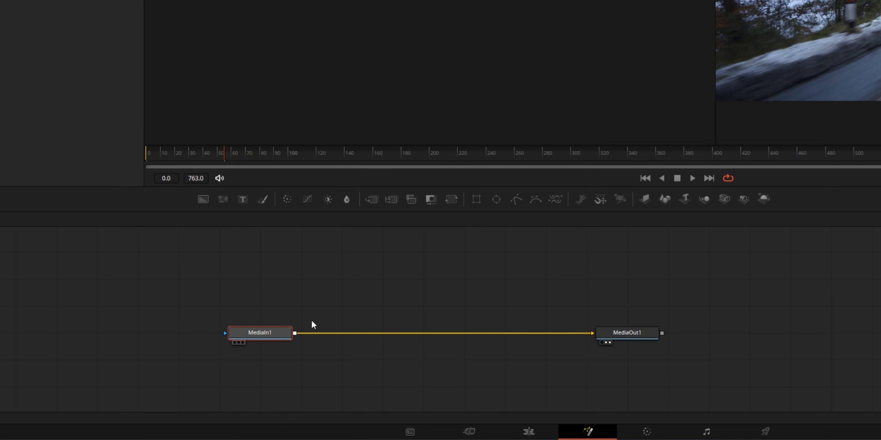
- Add a Magic Mask node between MediaIn1 and MediaOut1 and mark the car with two points to isolate it
click(261, 336)
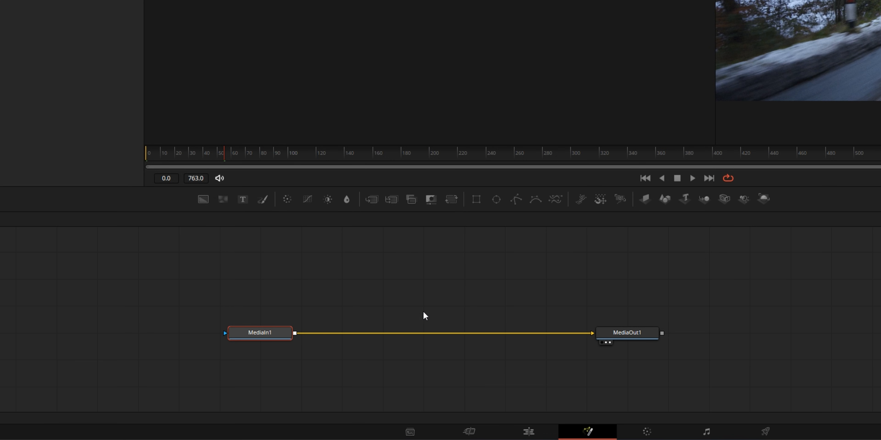
key(shift+space)
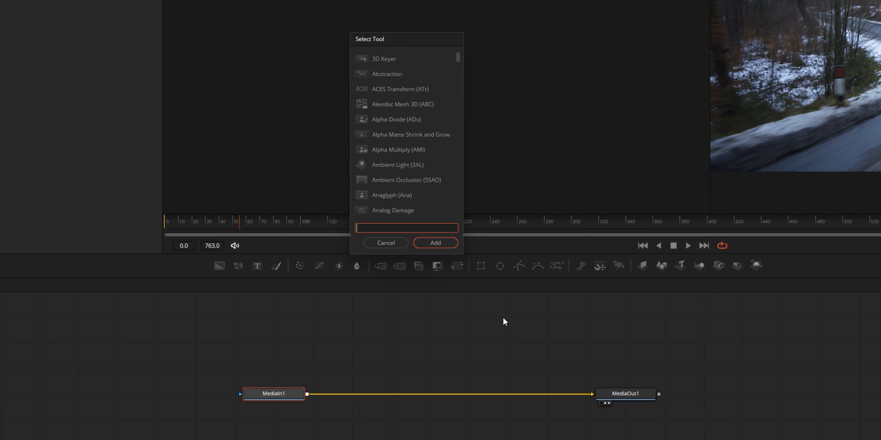
text(magic)
key(Return)
drag(409, 382, 366, 406)
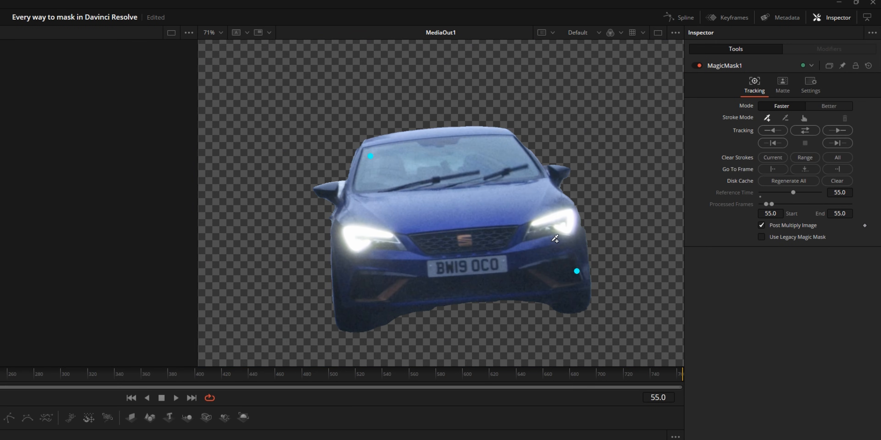
scroll(339, 175, down, 5)
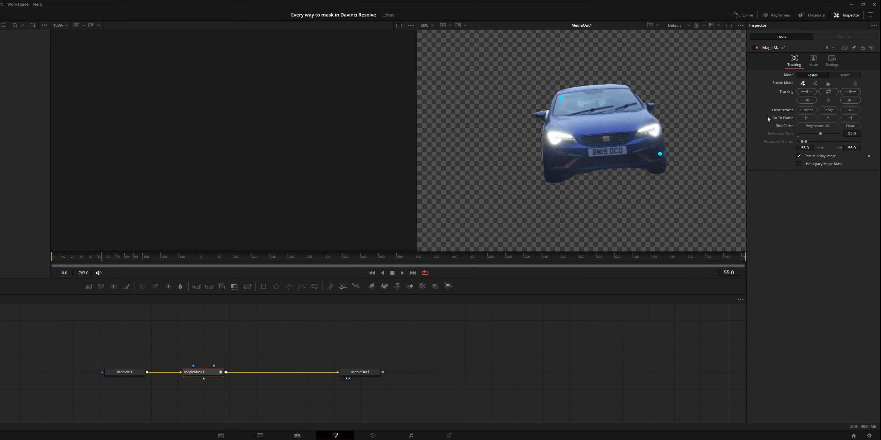
- Set the Magic Mask mode to Better, track the car forward and backward, and open the Edit page
click(843, 75)
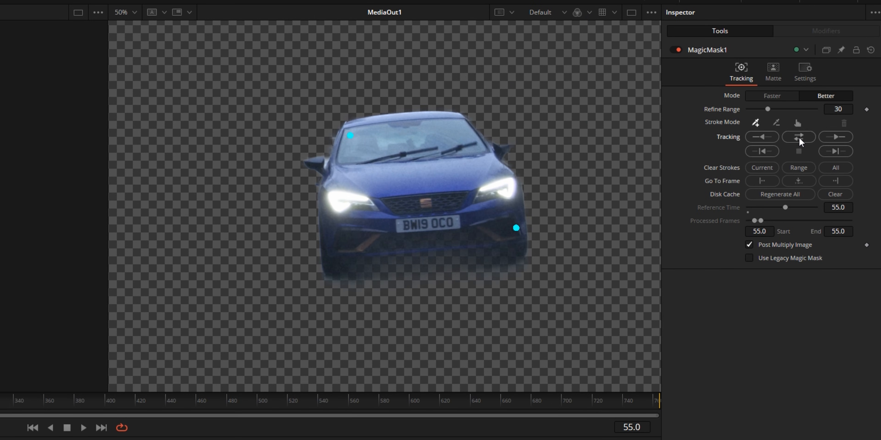
click(799, 137)
scroll(479, 232, down, 3)
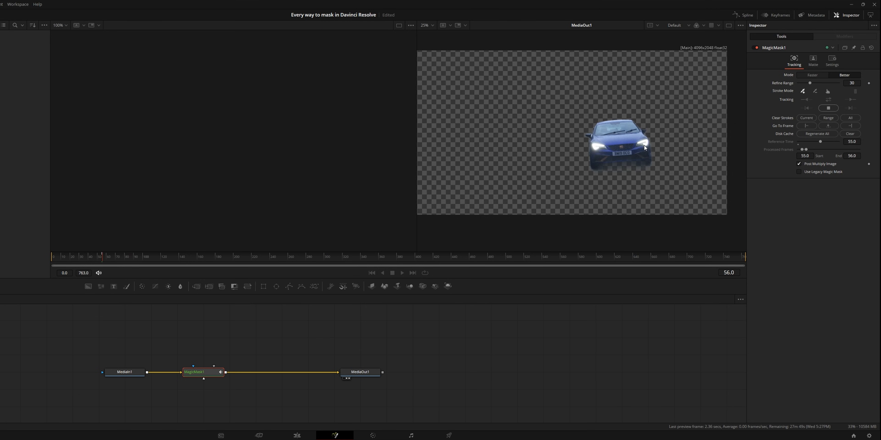
scroll(644, 144, up, 2)
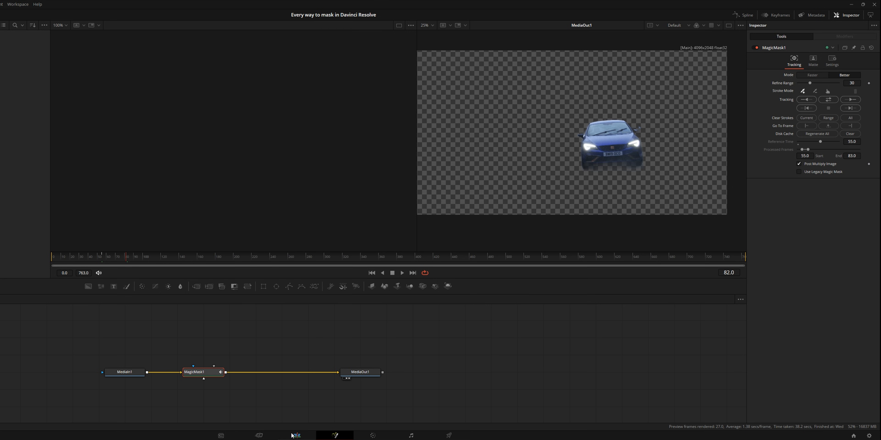
click(294, 435)
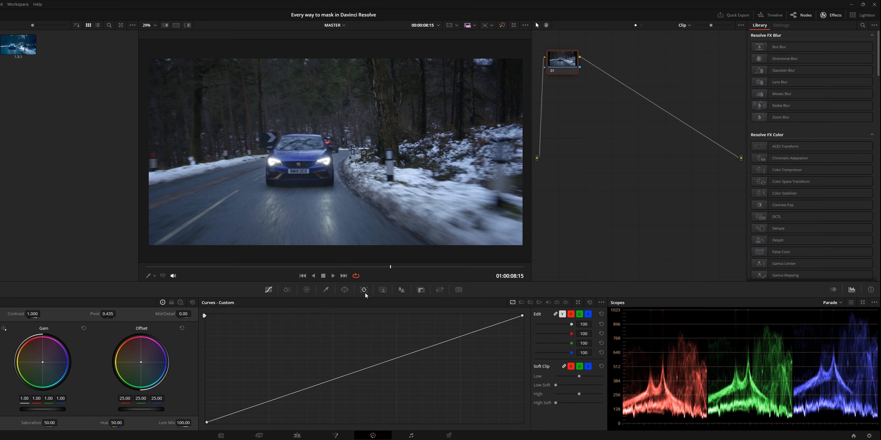
- Enable a rectangular power window on the Color page's node 01 and move it up so it partly covers the car
click(344, 290)
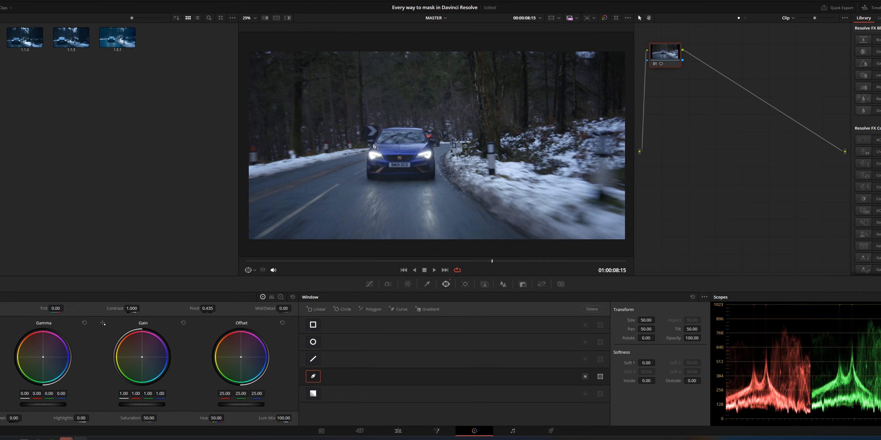
click(313, 326)
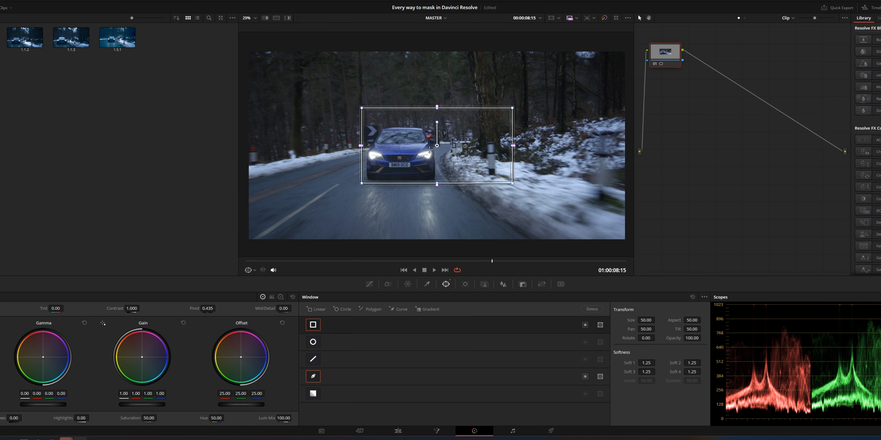
mouse_move(429, 150)
mouse_down()
mouse_move(494, 178)
mouse_move(388, 134)
mouse_move(421, 155)
mouse_up()
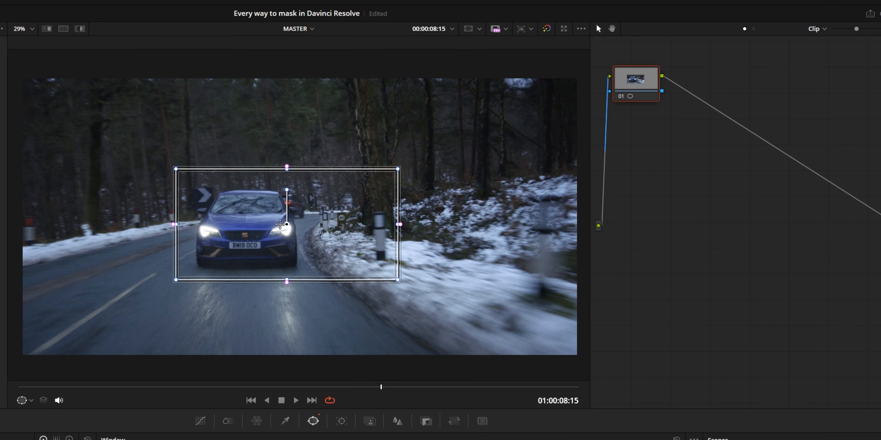
drag(504, 223, 471, 183)
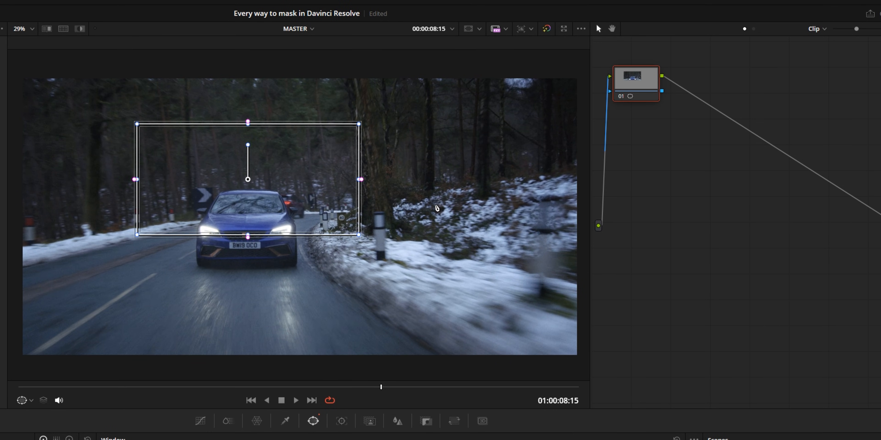
- Highlight the rectangular window's selection and reposition the window until it surrounds the whole car
click(80, 29)
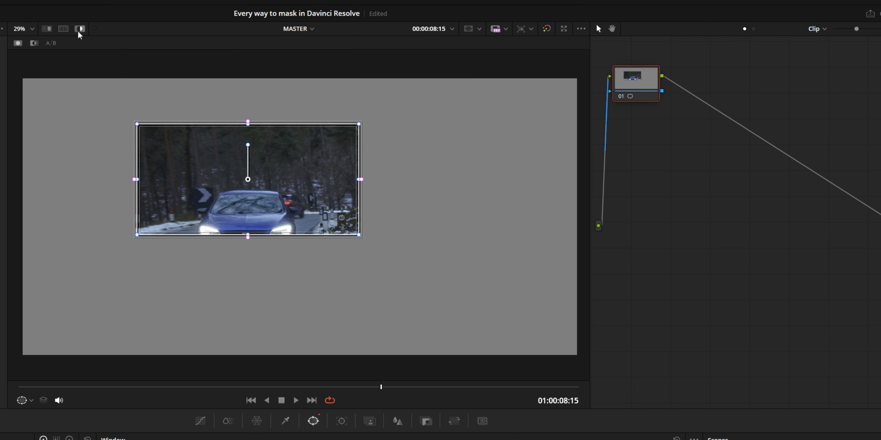
drag(244, 181, 367, 261)
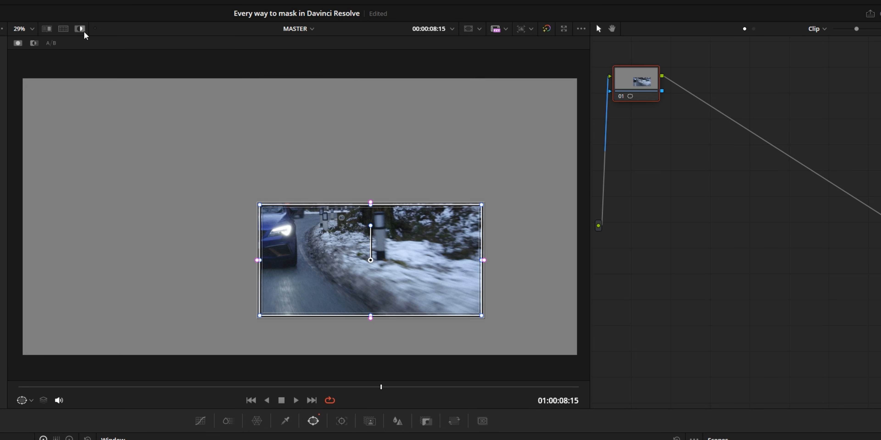
click(83, 31)
click(81, 29)
drag(369, 252, 271, 205)
key(shift+h)
click(80, 28)
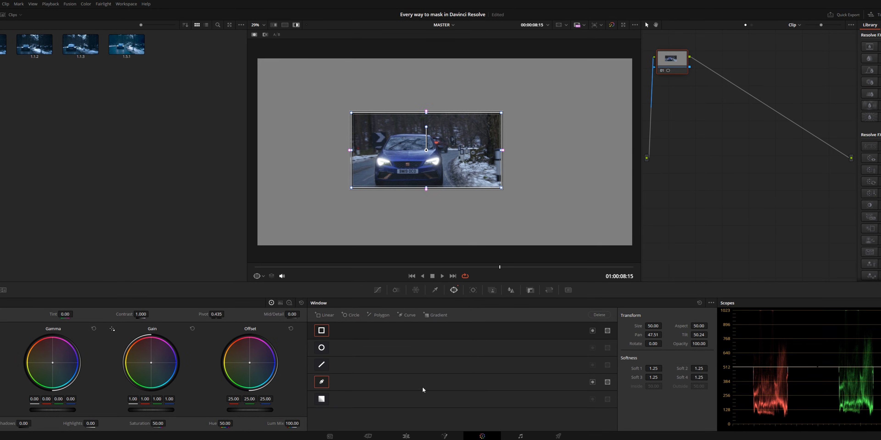
- Check the clip on the Edit page, and add an alpha output to the color node graph, connecting node 01's alpha to it
click(410, 438)
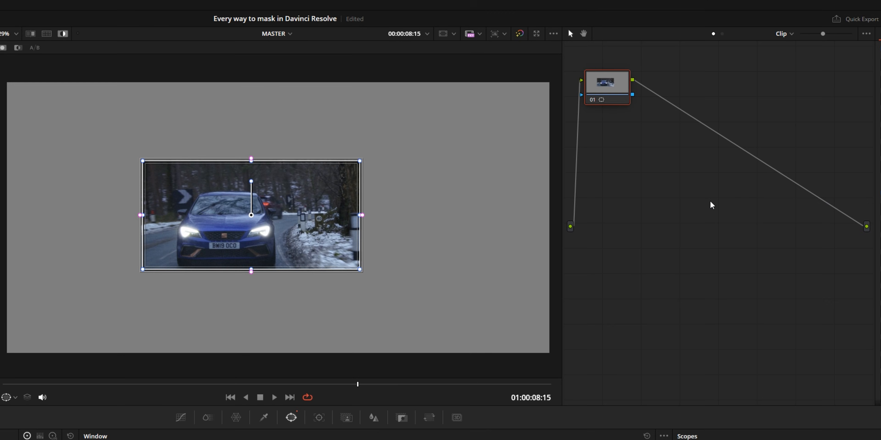
right_click(670, 173)
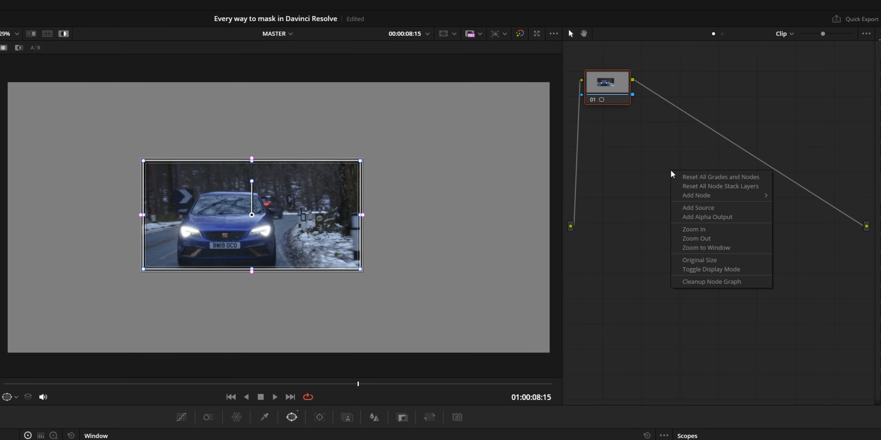
click(867, 276)
right_click(664, 169)
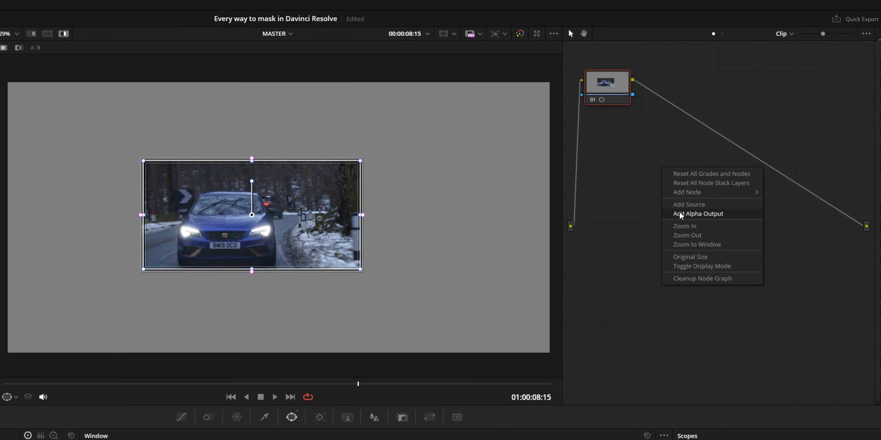
click(680, 214)
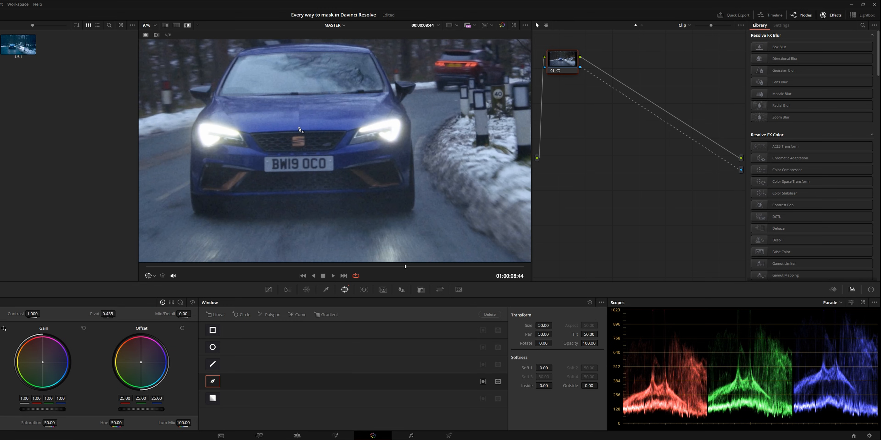
- Draw a four-point curve window around the car's number plate at 01:00:08:44 and highlight its selection
scroll(276, 160, up, 5)
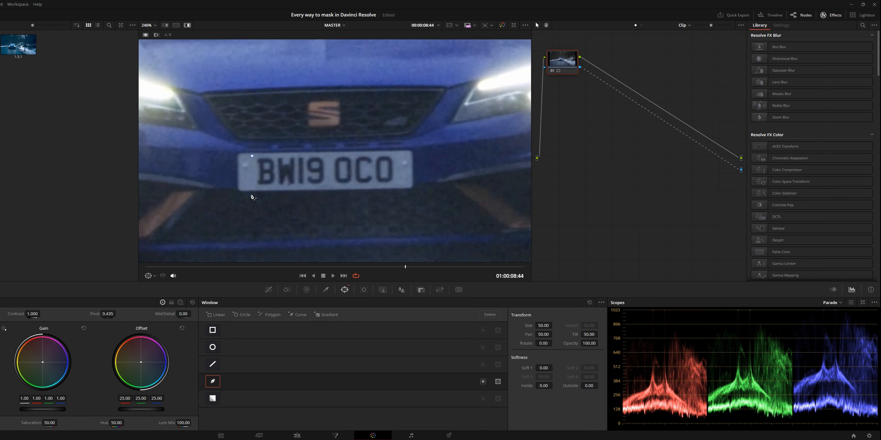
click(399, 155)
click(252, 156)
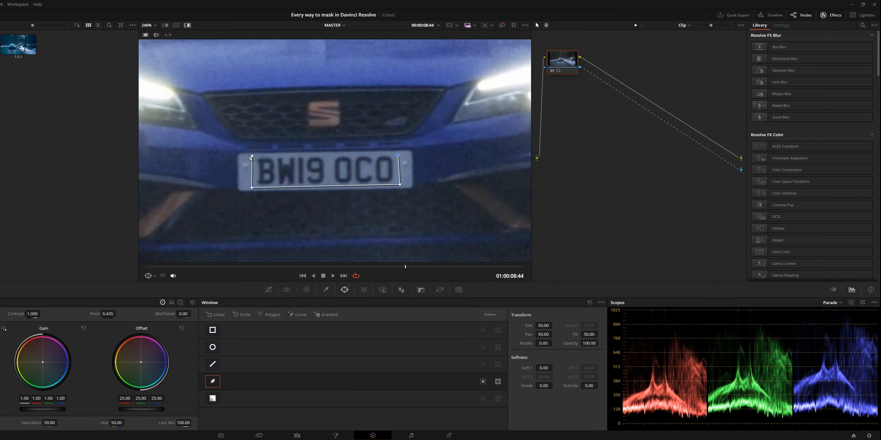
key(shift+h)
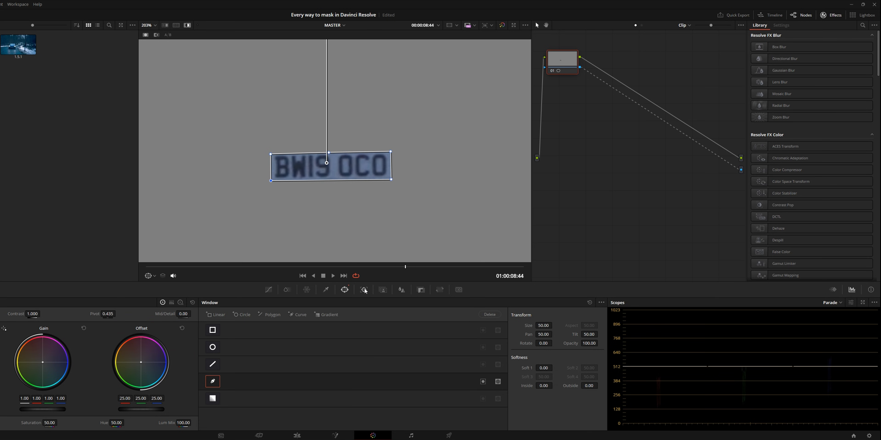
- Track the number plate window forward and in reverse with the Cloud Tracker
click(364, 289)
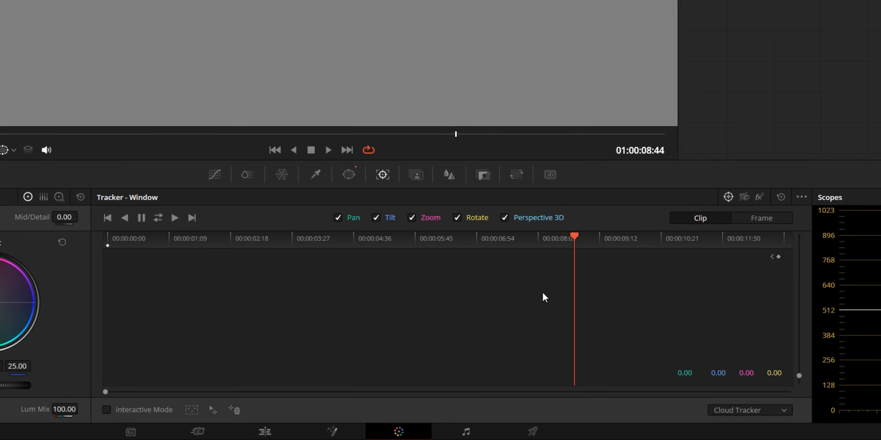
click(131, 185)
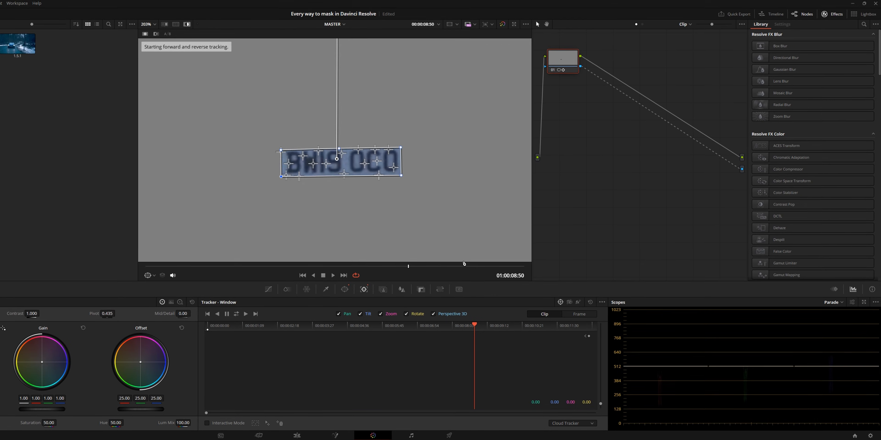
scroll(376, 197, down, 3)
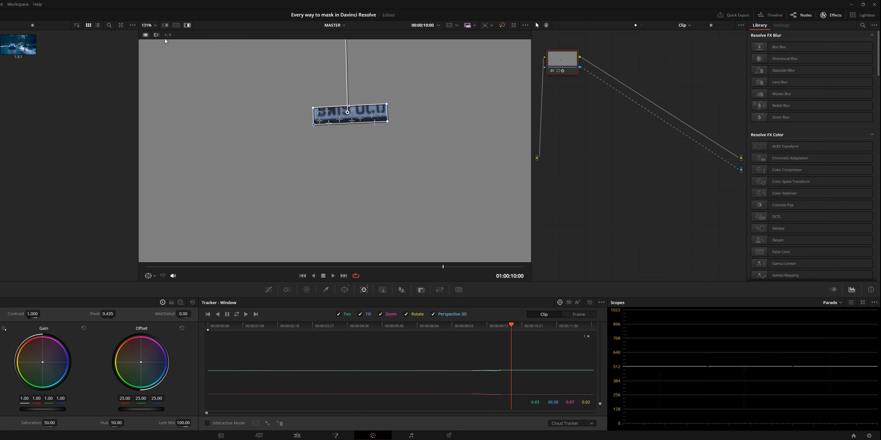
- Toggle the highlight view off and on to compare the number plate cut-out with and without it
click(187, 24)
click(187, 25)
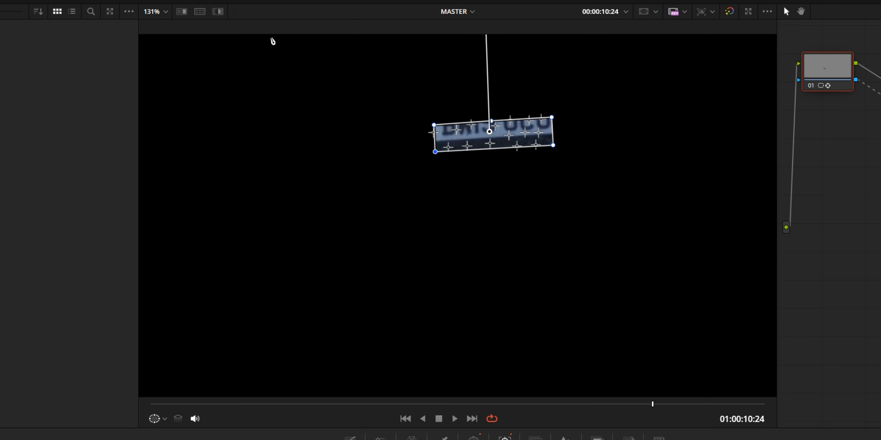
click(218, 12)
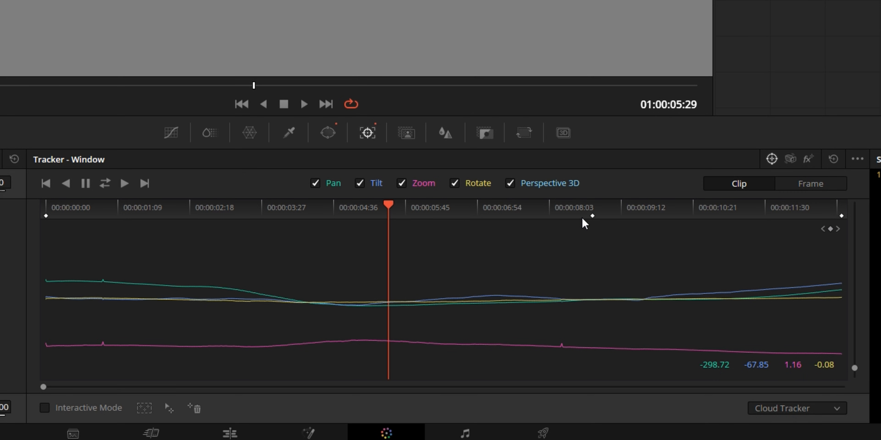
- Switch the tracker to Frame mode and reshape the window's corners to fit the number plate at 01:00:05:17
click(802, 186)
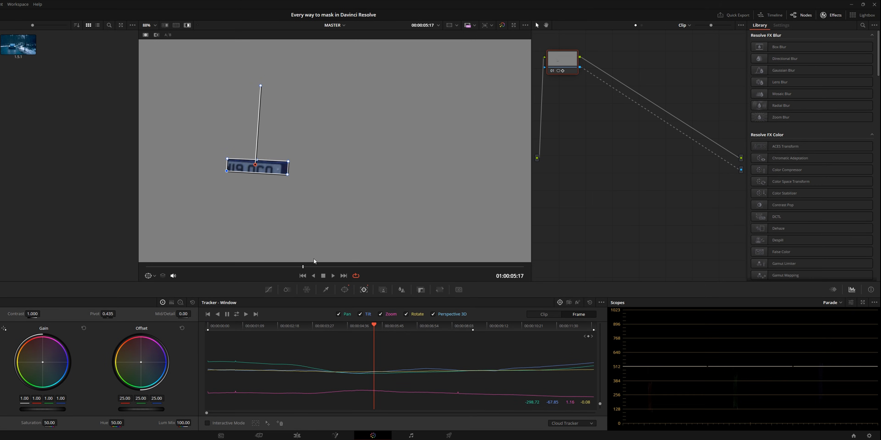
click(244, 165)
drag(288, 176, 252, 165)
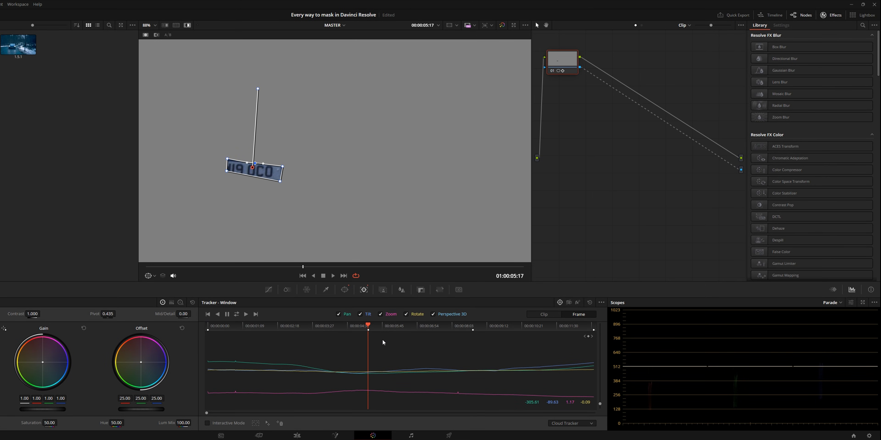
click(227, 158)
- Realign the tracked window with the number plate at a point after 01:00:05:17 and again at 01:00:02:32
drag(368, 326, 424, 330)
drag(272, 107, 270, 101)
drag(307, 109, 306, 103)
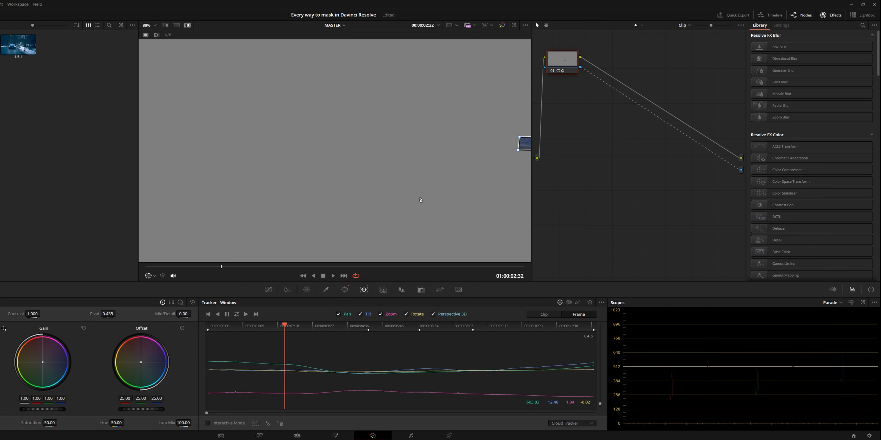
drag(421, 200, 300, 193)
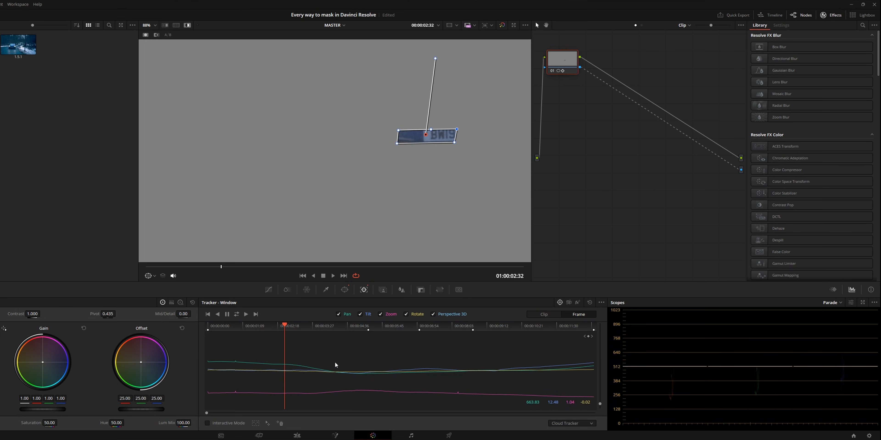
drag(426, 135, 452, 132)
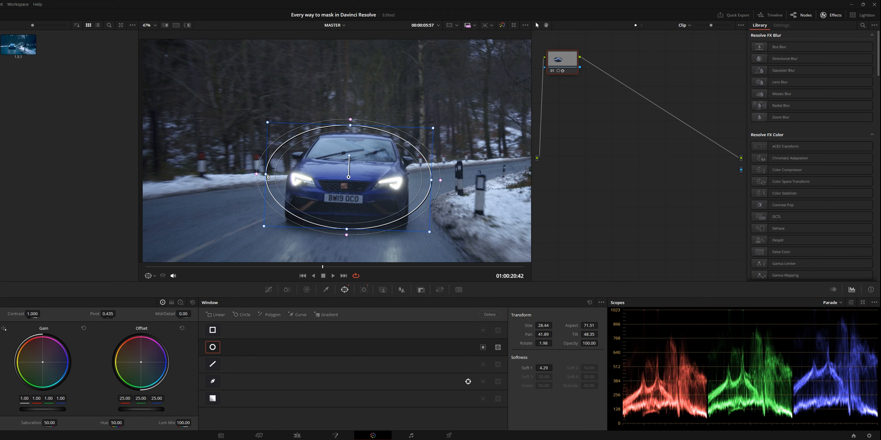
- Narrow the circle window around the car to an aspect of 61.69 and set its Soft 1 to 4.67
drag(268, 176, 284, 193)
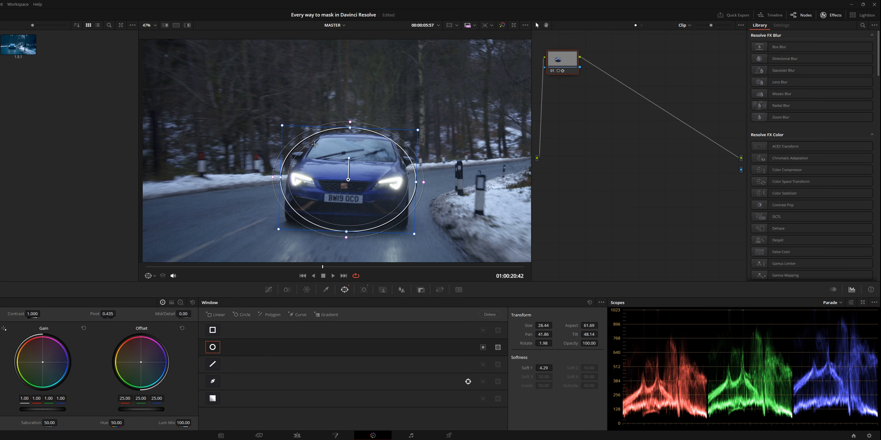
drag(275, 179, 266, 178)
drag(266, 178, 279, 178)
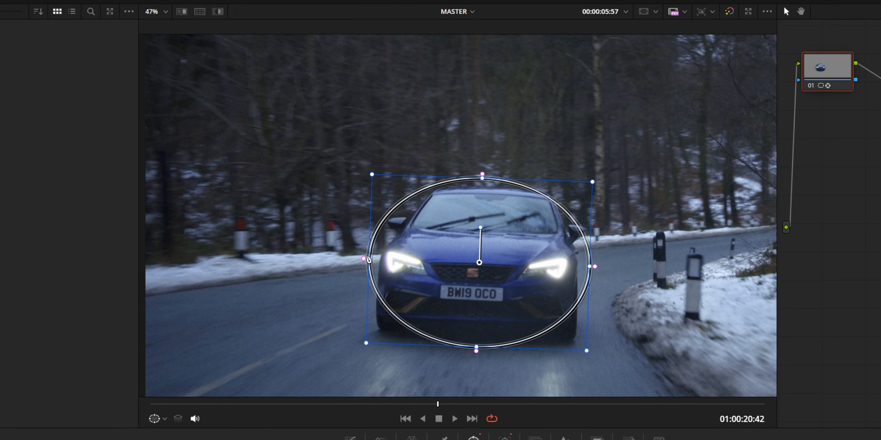
drag(368, 260, 357, 261)
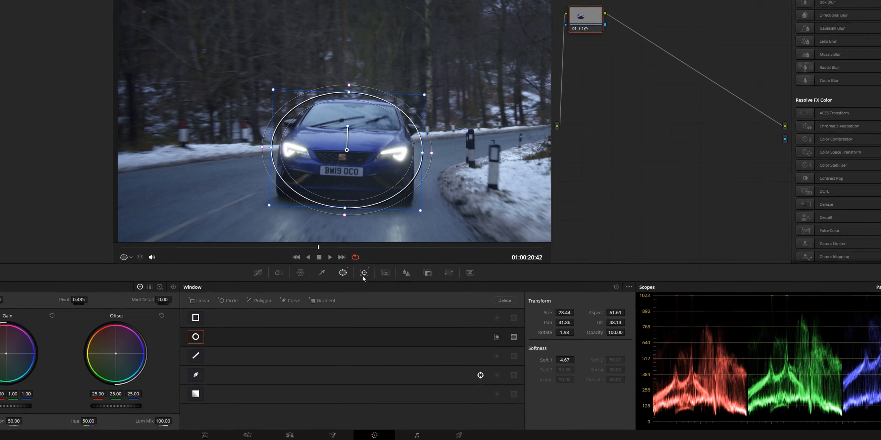
- Track the circle window around the car forward and backward through the whole clip with pan, tilt, zoom, rotate and perspective 3D
click(364, 290)
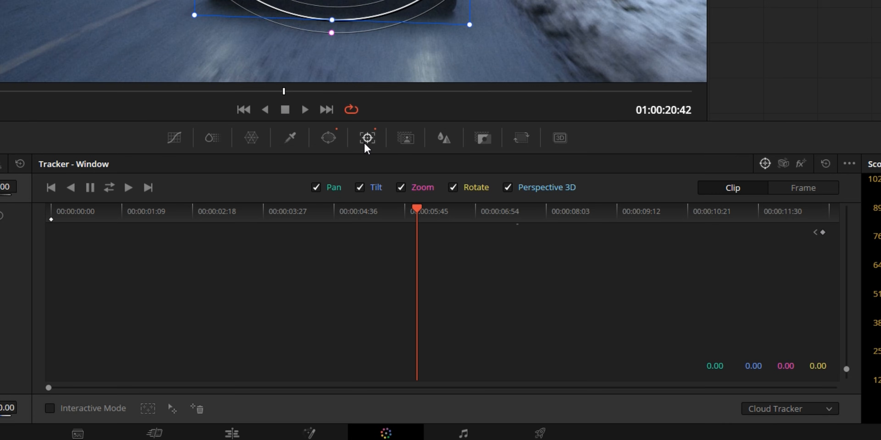
click(106, 184)
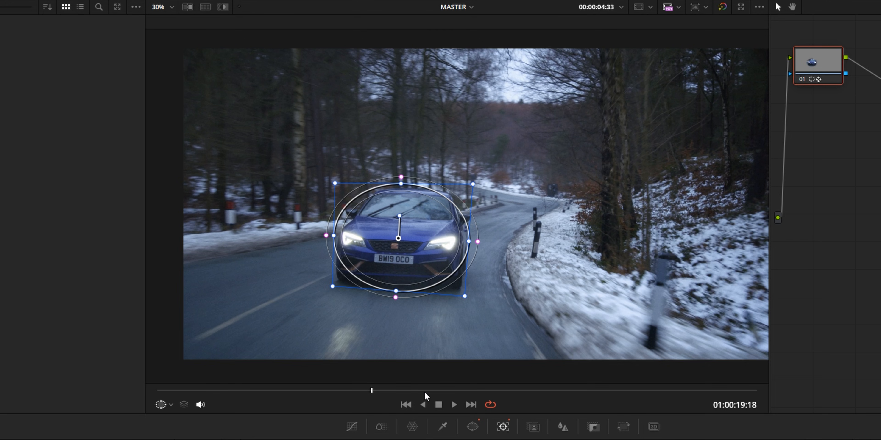
scroll(432, 360, down, 1)
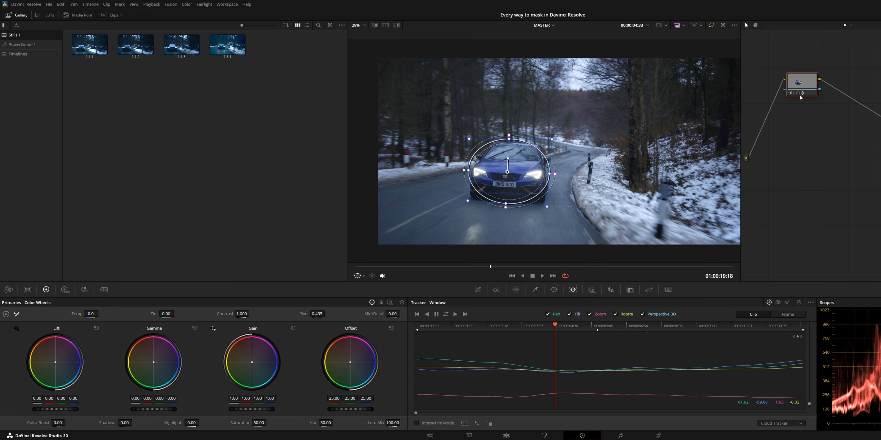
- Reposition the car window's corrector node and adjust the saturation of the area inside the tracked circle
drag(800, 87, 801, 78)
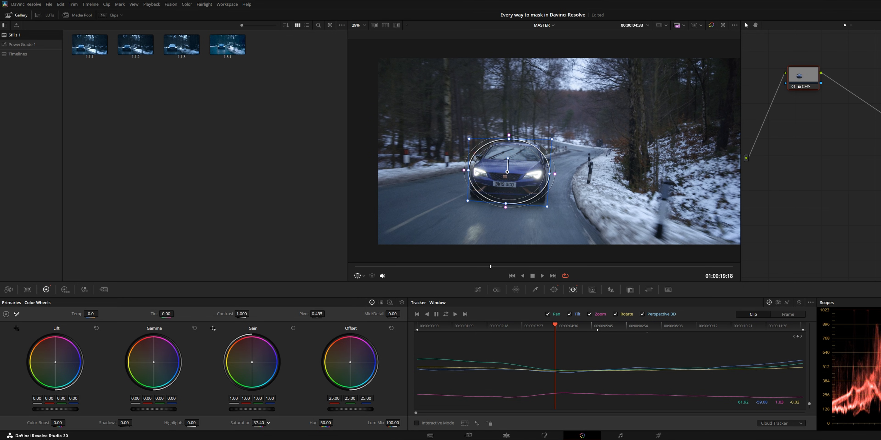
drag(258, 423, 288, 423)
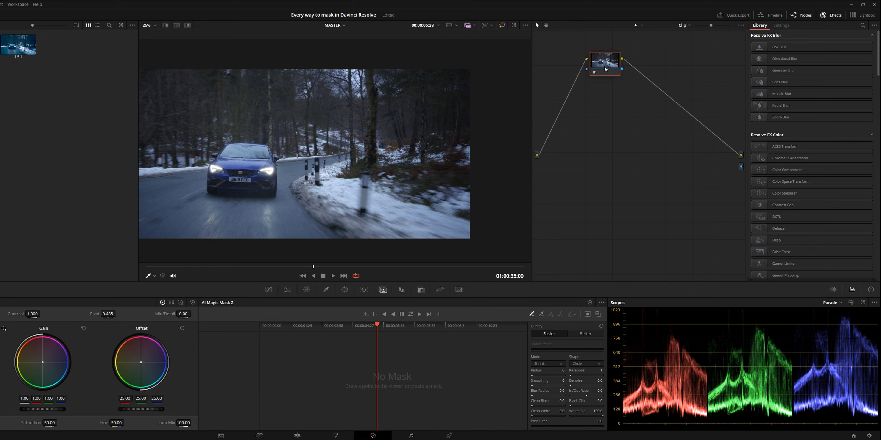
- Reposition the corrector node of the clip at 01:00:35:00 and bring up the Magic Mask controls for it
drag(605, 69, 595, 71)
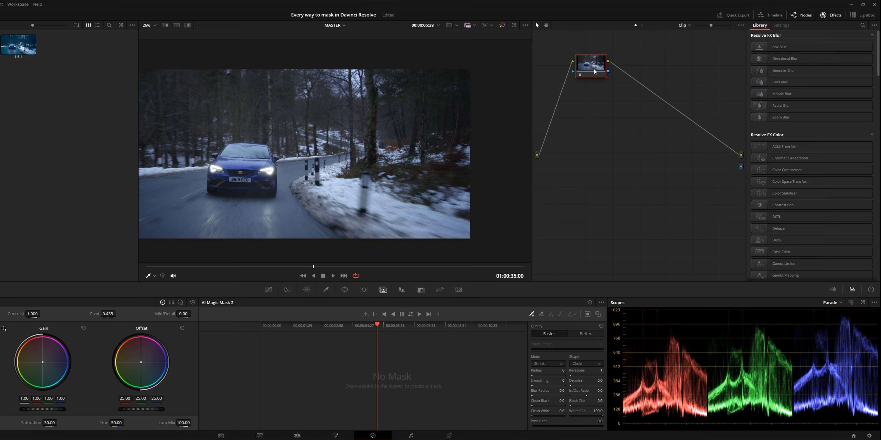
click(363, 290)
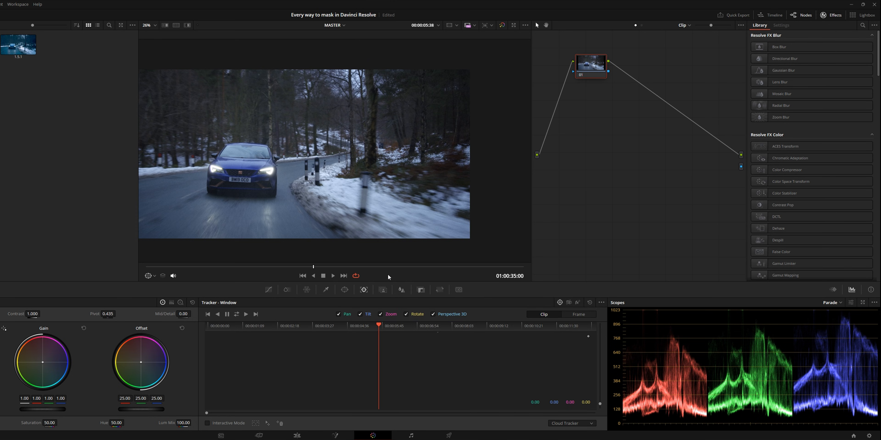
click(383, 291)
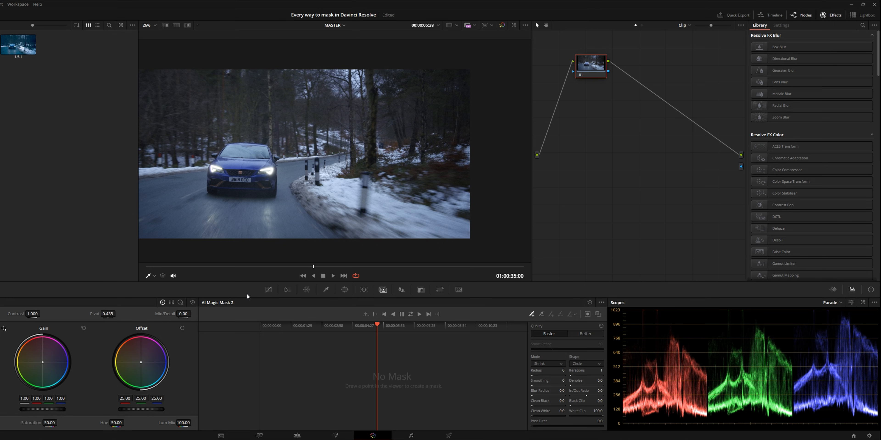
click(344, 290)
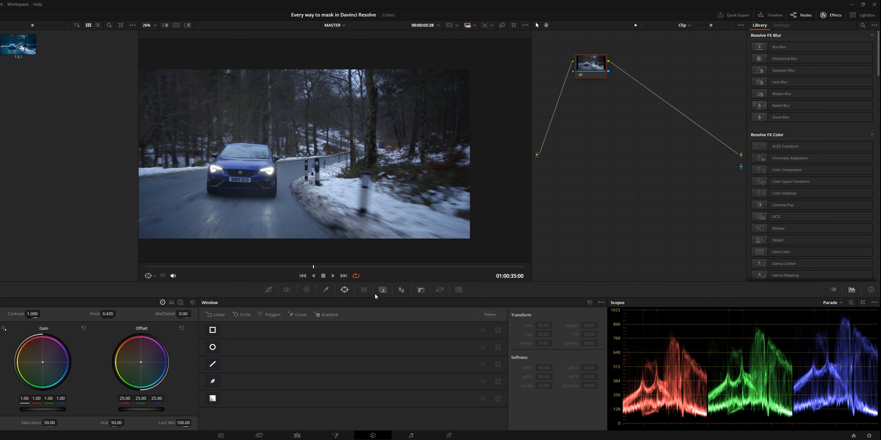
click(384, 292)
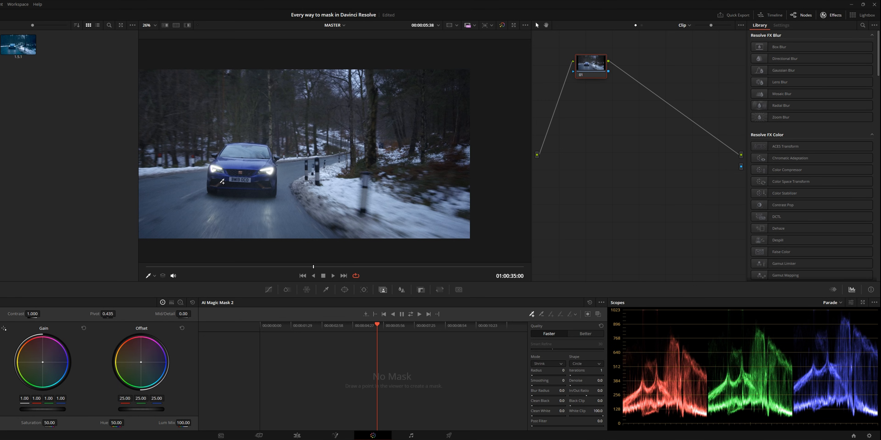
- Place Magic Mask selection points on the car's windscreen and lower front bumper
click(262, 156)
click(233, 149)
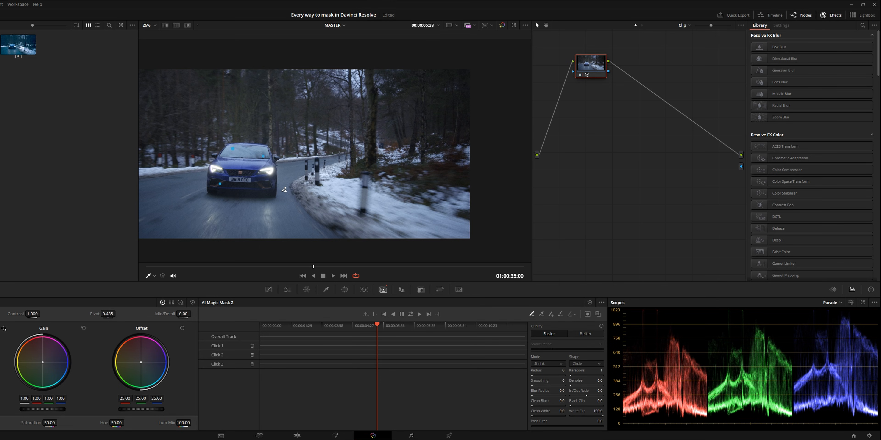
click(263, 185)
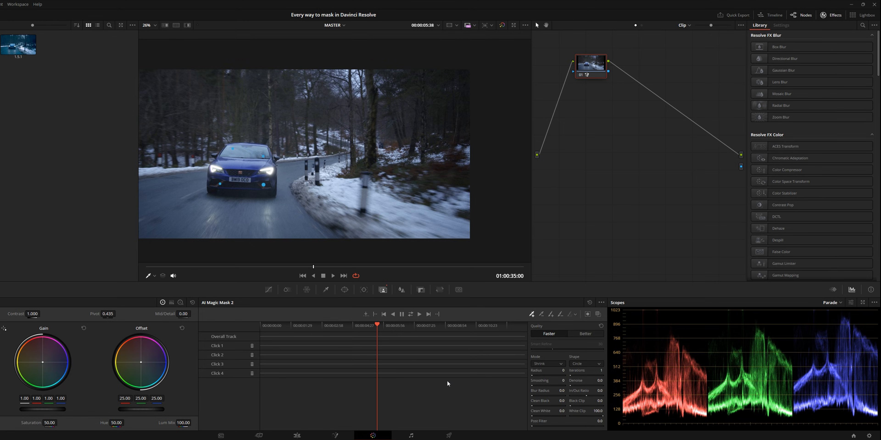
- Show the Magic Mask as a highlight and set its quality to Better
click(187, 25)
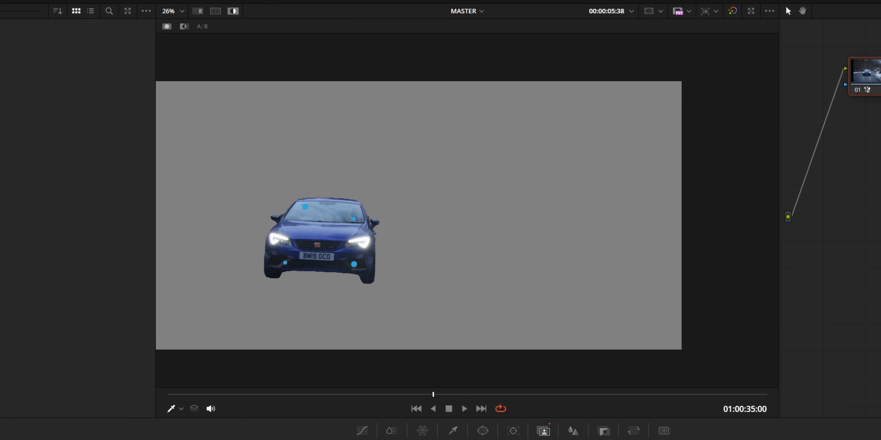
scroll(318, 223, up, 9)
drag(318, 224, 386, 236)
scroll(368, 226, down, 4)
scroll(386, 237, down, 1)
scroll(387, 236, down, 1)
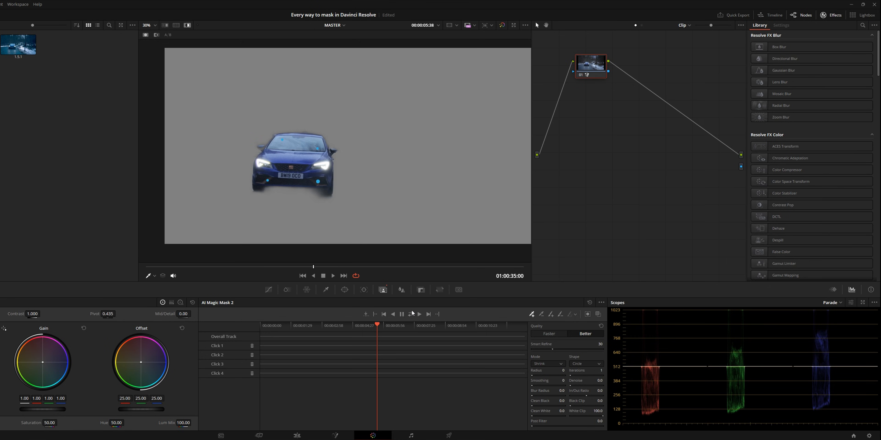
- Track the Magic Mask forward and backward through the clip and scrub through the frames to check the car cut-out
click(410, 313)
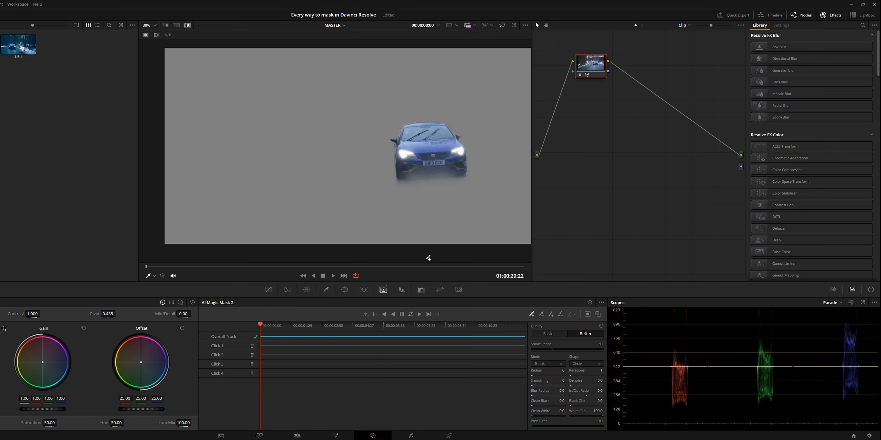
drag(270, 326, 400, 326)
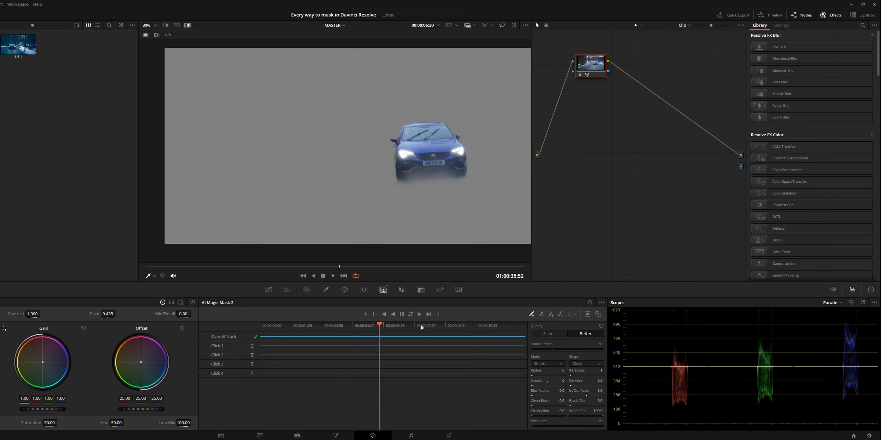
drag(421, 327, 289, 327)
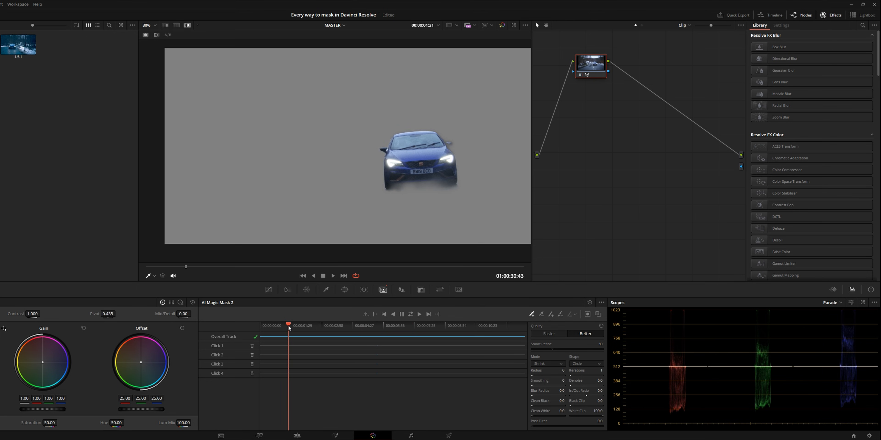
- Look at the clip on the Edit page, and on the Color page connect the node's mask output to an alpha output
click(297, 435)
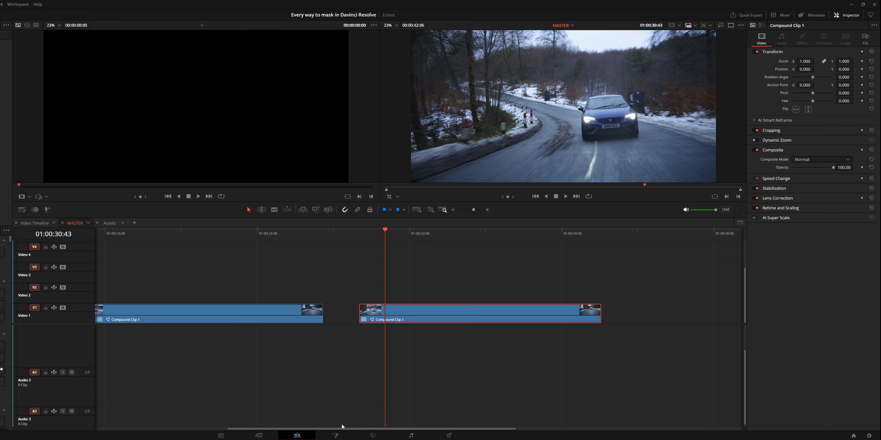
click(373, 436)
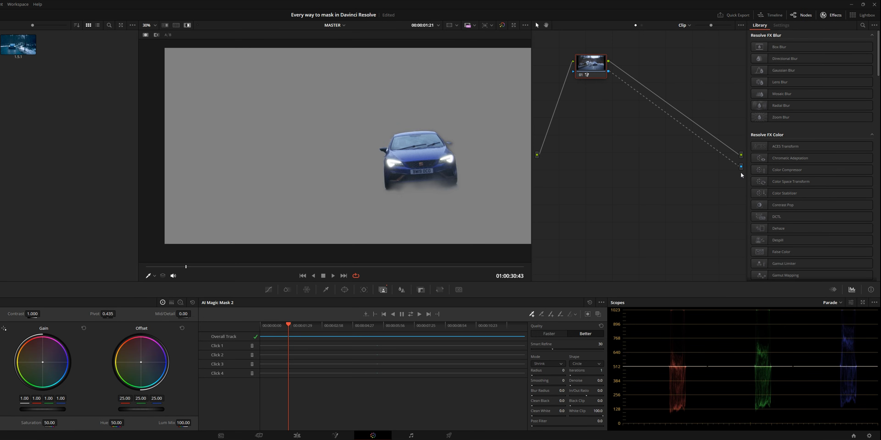
right_click(643, 169)
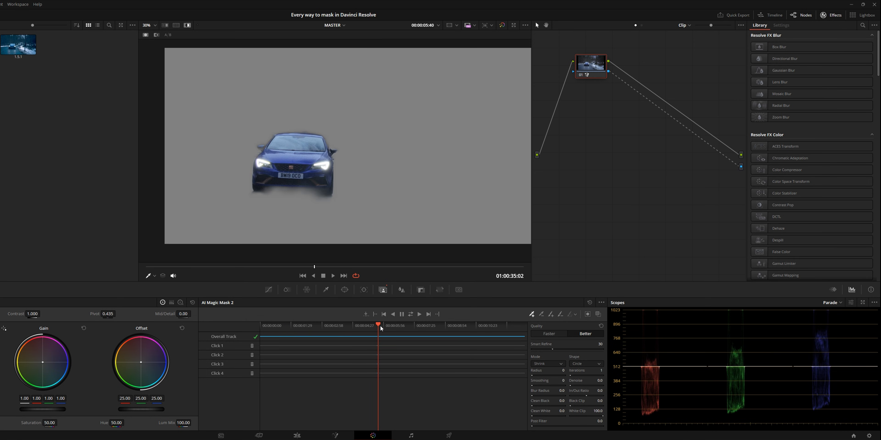
- Inspect the car's mask edges around 01:00:34:35 and set the Magic Mask denoise to 1.8
mouse_move(381, 328)
mouse_down()
mouse_move(353, 328)
mouse_move(378, 328)
mouse_up()
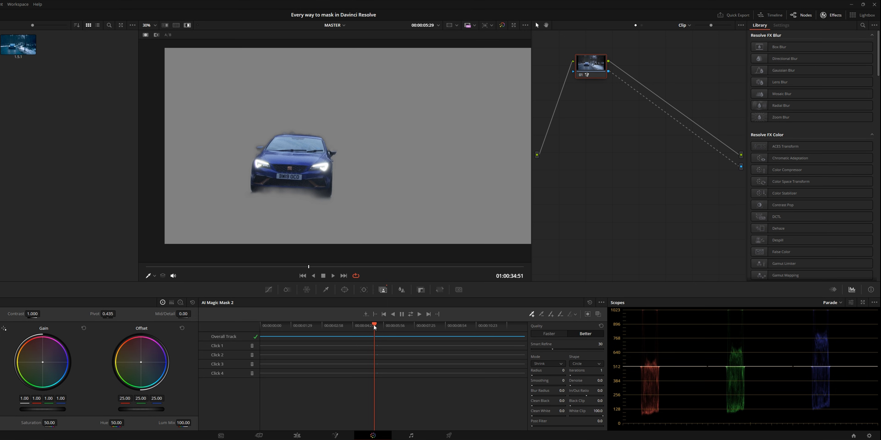
scroll(278, 157, up, 5)
scroll(278, 156, up, 4)
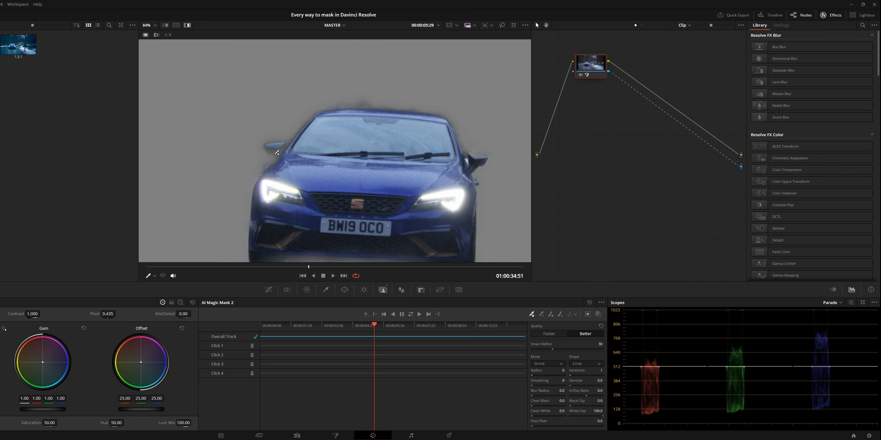
drag(375, 325, 367, 328)
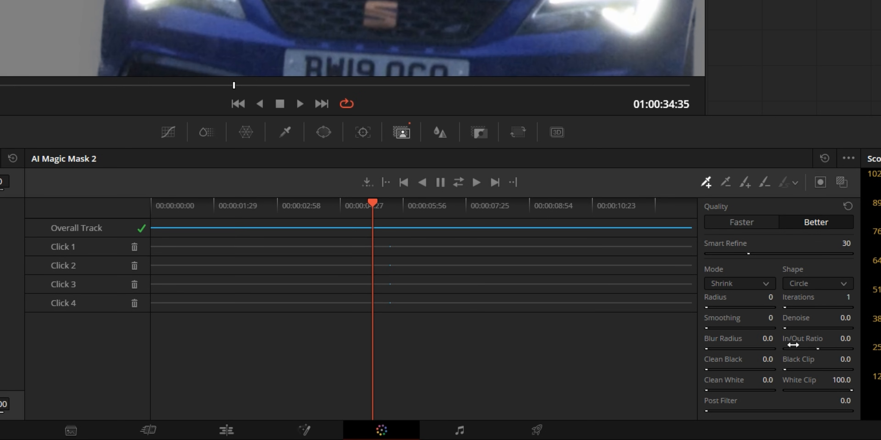
drag(793, 324, 797, 323)
- Paint the wing mirror on the picture's left into the mask with a smaller brush and remove the background streaks above it
click(747, 185)
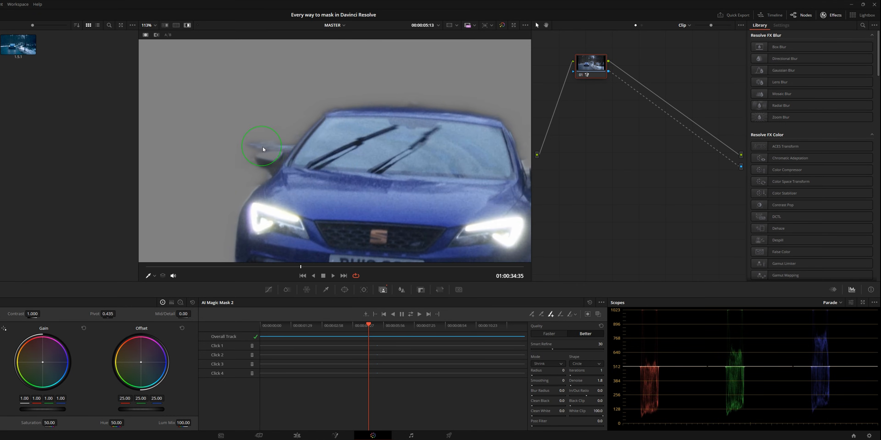
scroll(265, 150, up, 6)
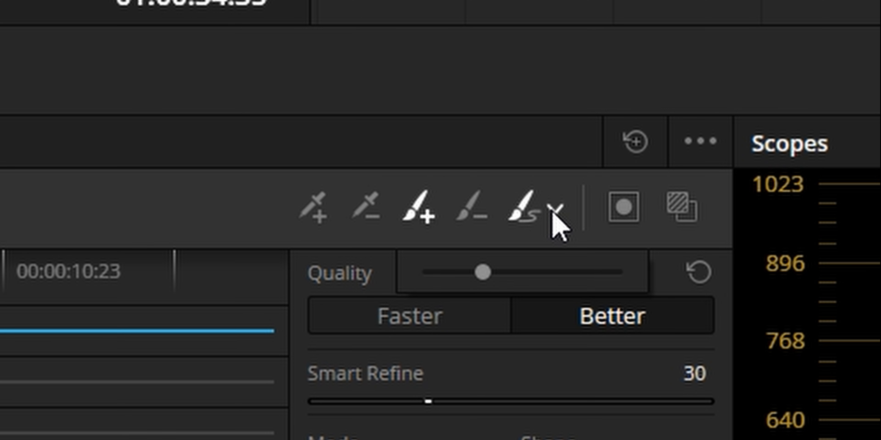
drag(487, 272, 460, 274)
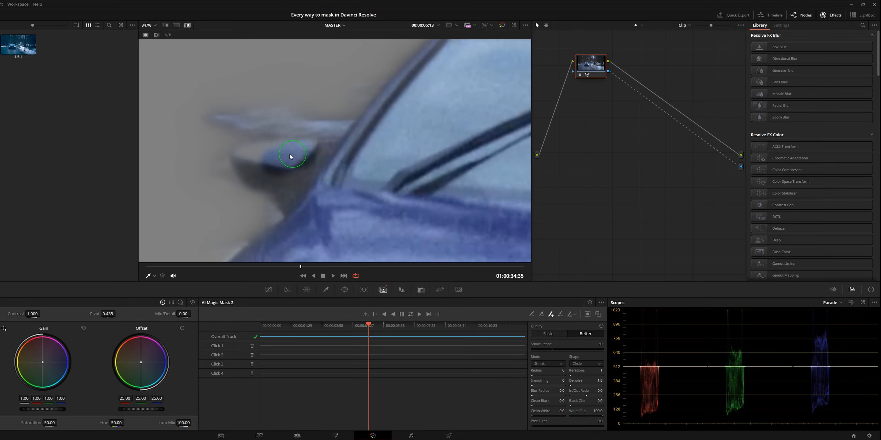
mouse_move(252, 168)
mouse_down()
mouse_move(292, 199)
mouse_move(302, 155)
mouse_move(278, 158)
mouse_up()
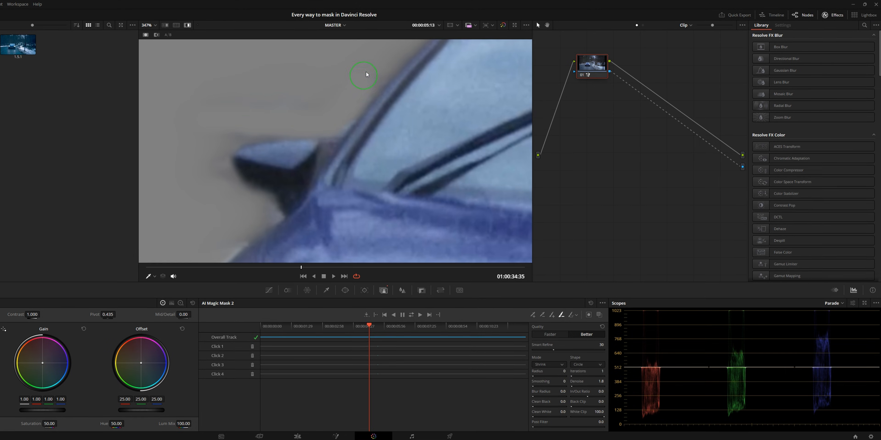
scroll(267, 172, down, 5)
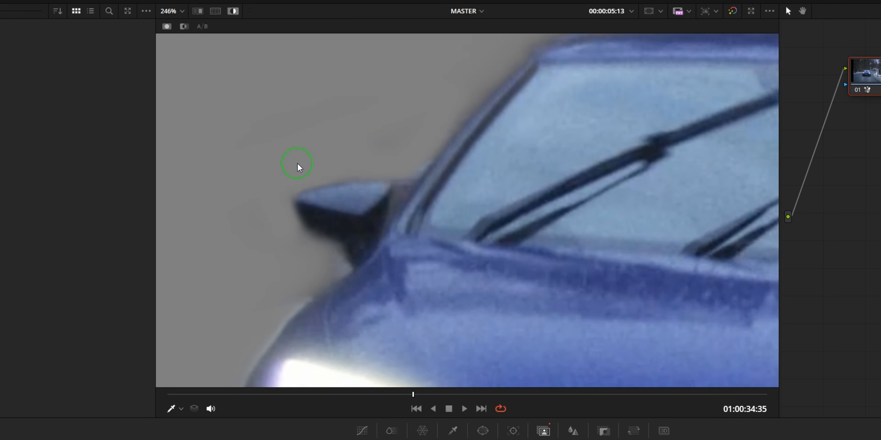
scroll(620, 209, up, 5)
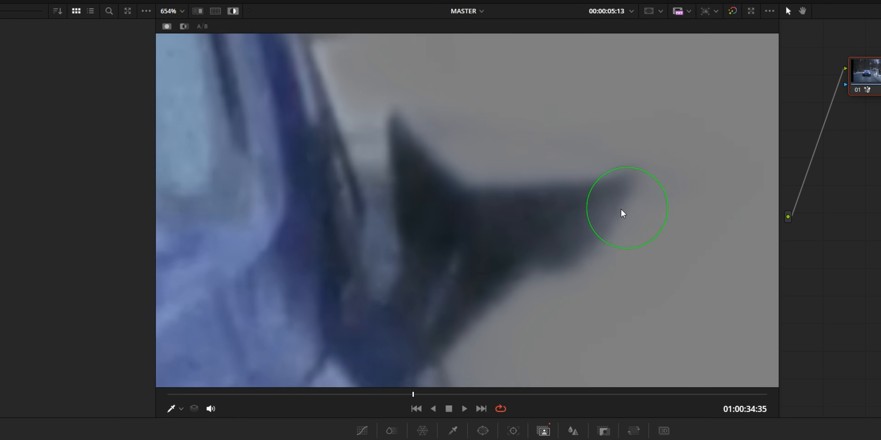
scroll(566, 214, down, 3)
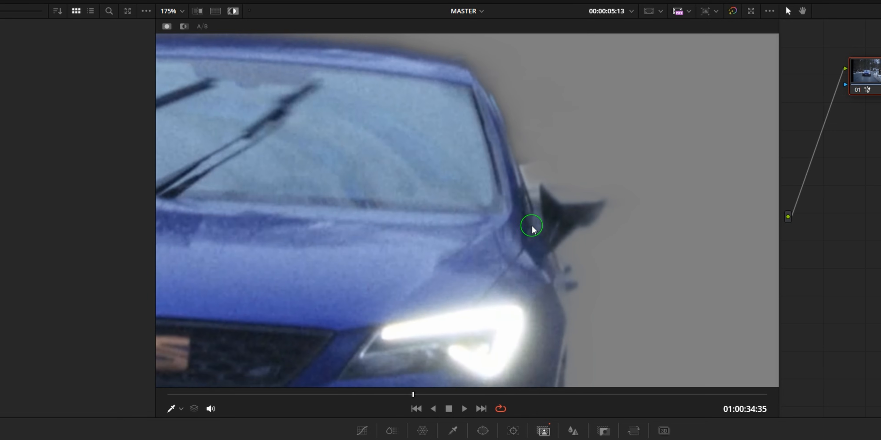